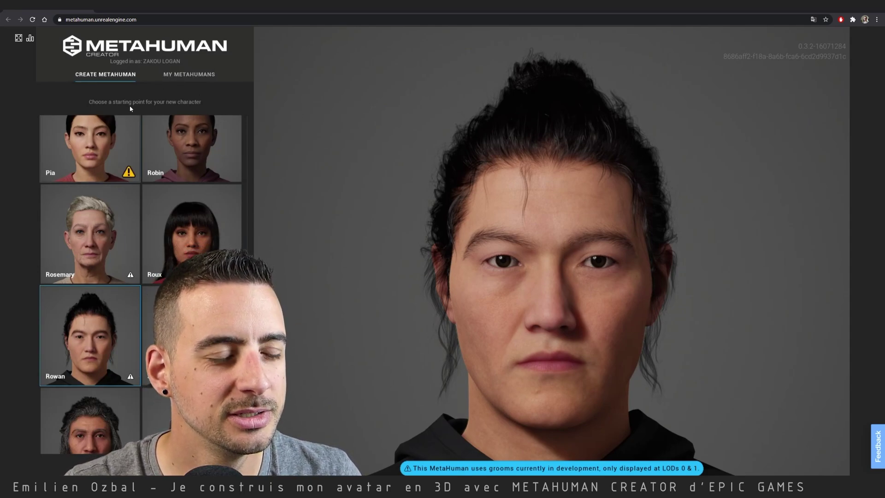
# Step: Browse the starting characters and create a new MetaHuman from the Yuri preset
pyautogui.scroll(-10, 167, 230)
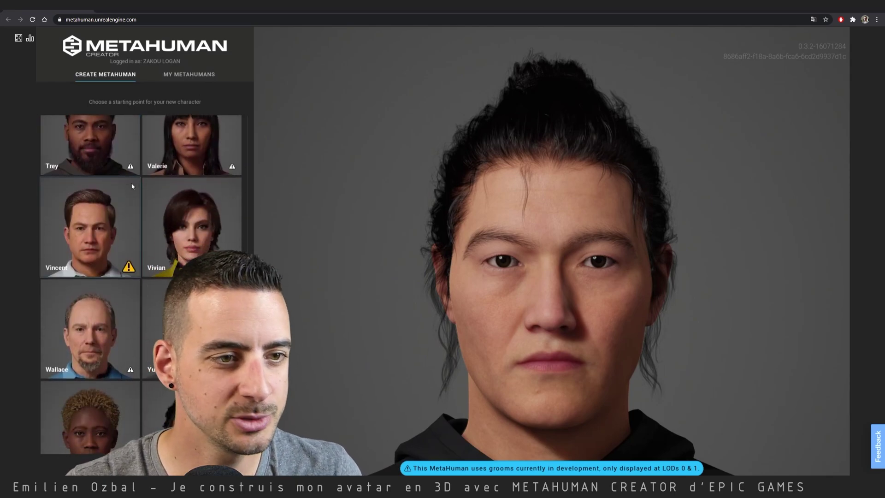
pyautogui.scroll(-3, 113, 187)
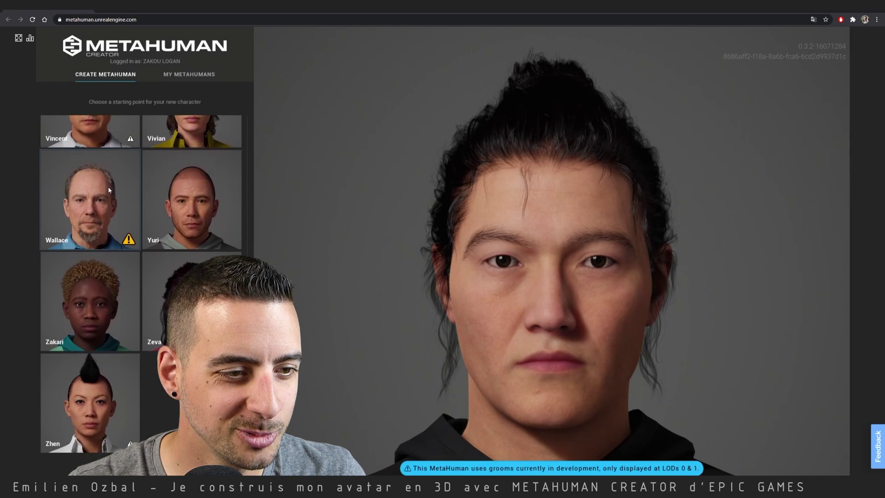
pyautogui.scroll(7, 110, 289)
pyautogui.scroll(4, 112, 288)
pyautogui.scroll(-10, 112, 286)
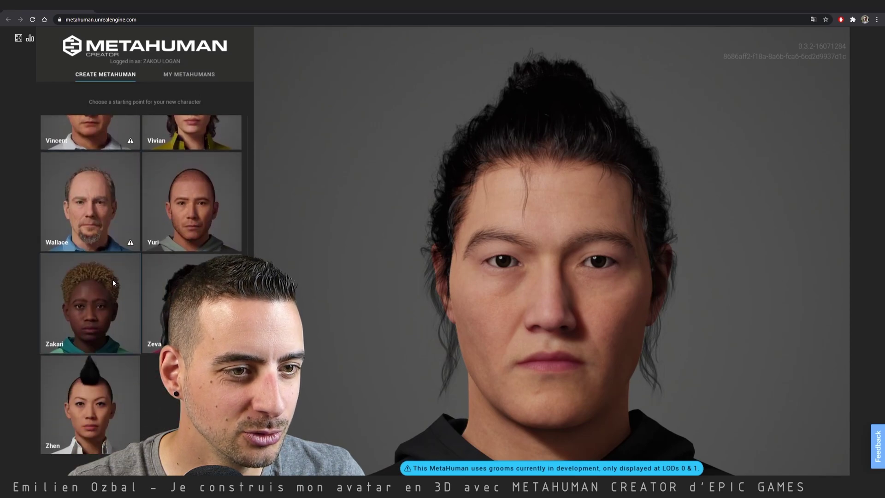
pyautogui.click(193, 208)
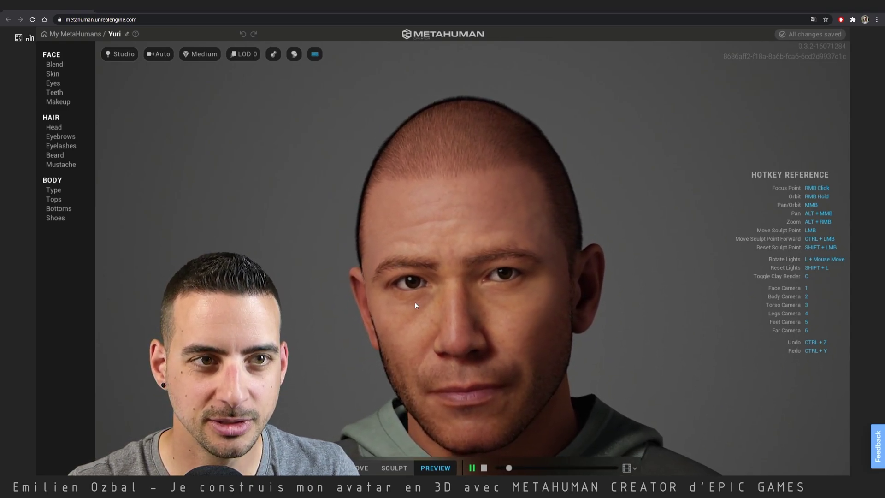
# Step: Examine the face in the Move, Preview and Sculpt modes and compare it with the overlaid reference photo
pyautogui.click(359, 468)
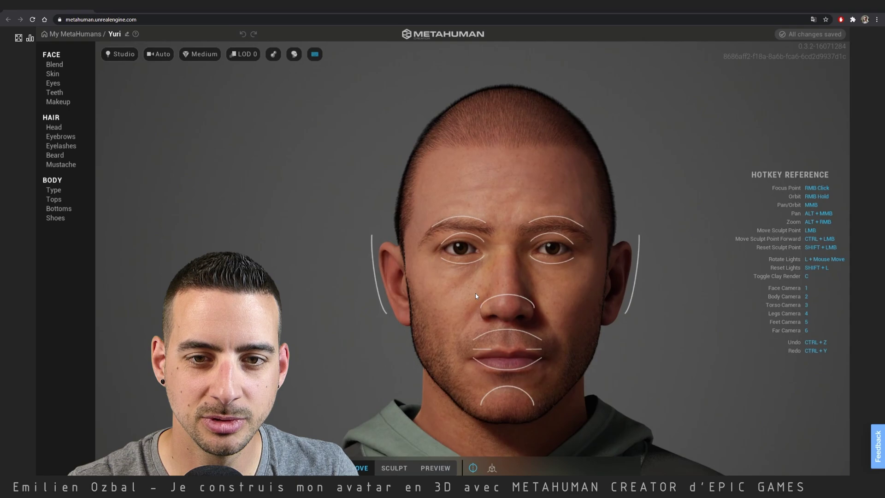
pyautogui.click(435, 468)
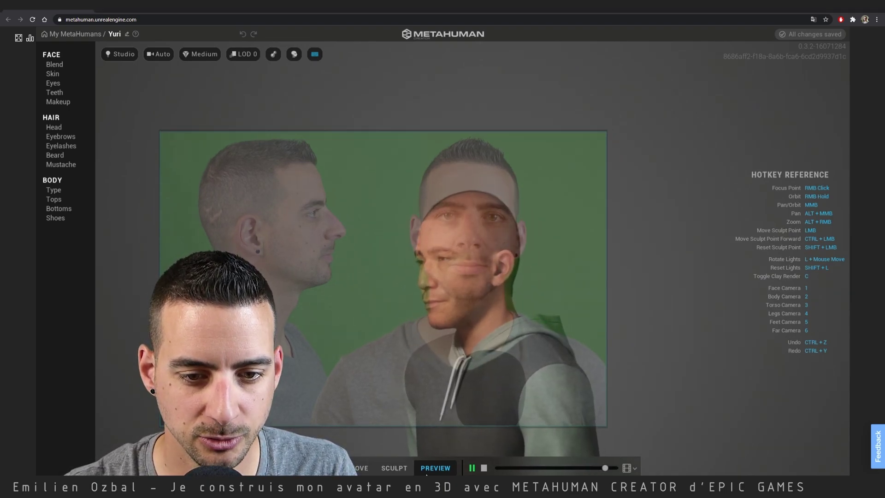
pyautogui.click(54, 64)
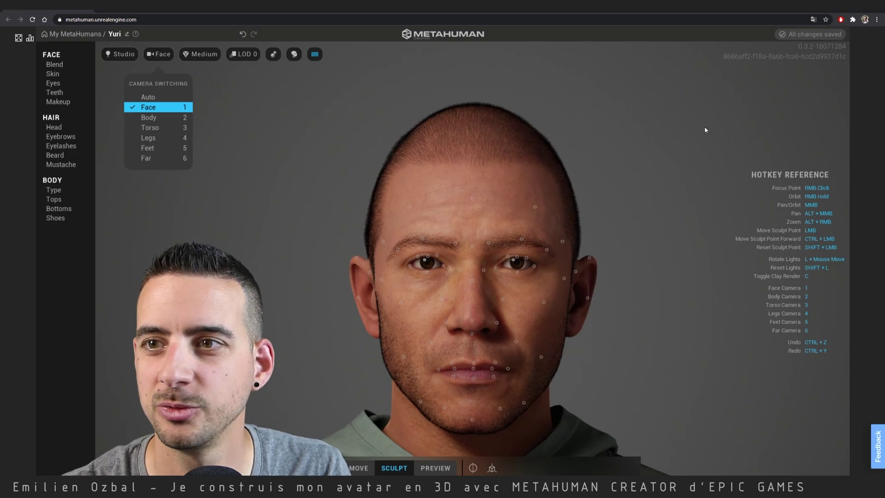
pyautogui.click(294, 55)
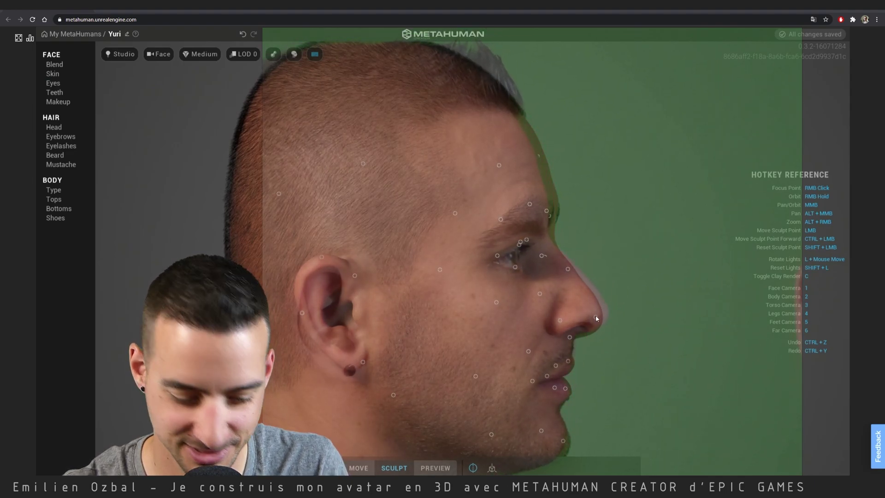
pyautogui.hotkey('ctrl', 't')
pyautogui.click(500, 257)
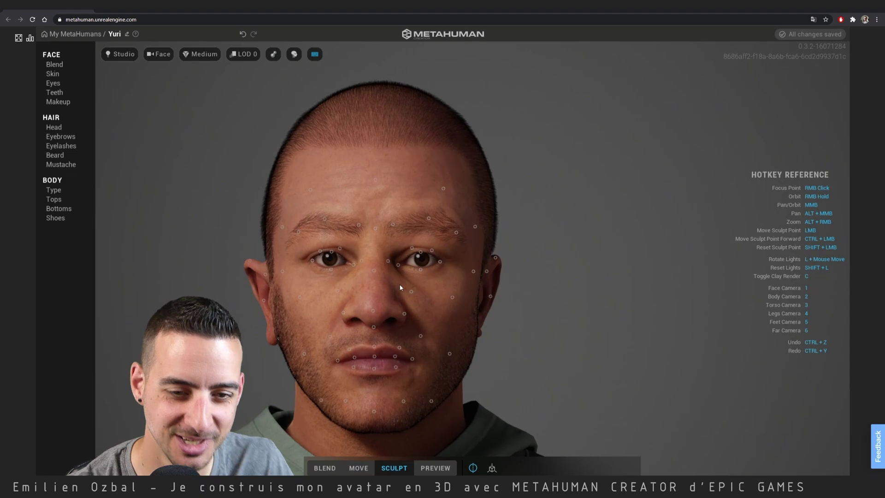
# Step: Try the Right to Left symmetry option for face sculpting, and enable Left to Right symmetry
pyautogui.click(475, 470)
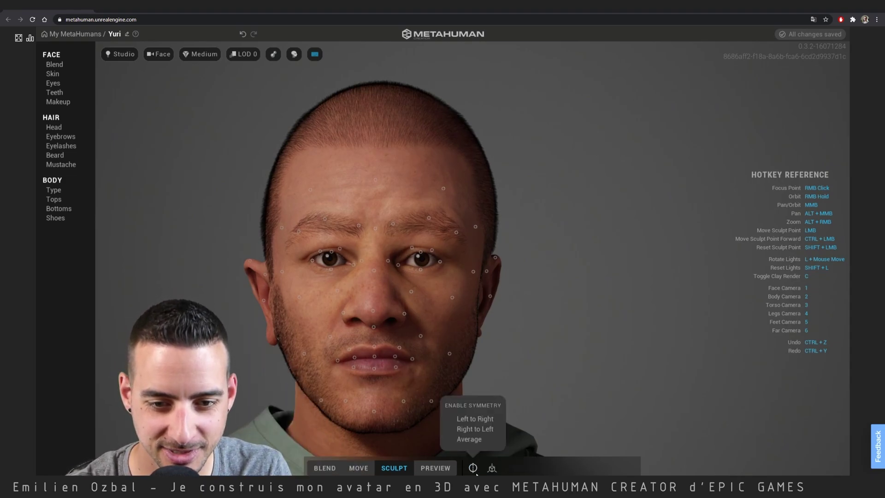
pyautogui.click(475, 429)
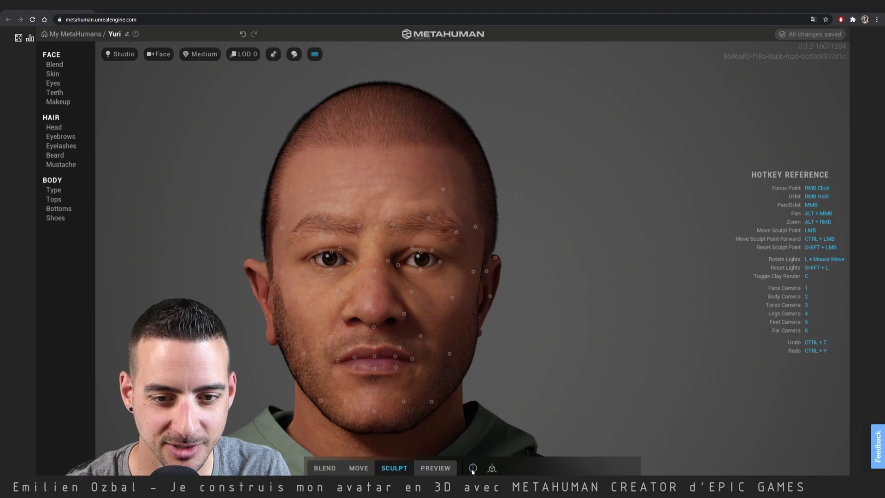
pyautogui.click(472, 467)
pyautogui.click(472, 419)
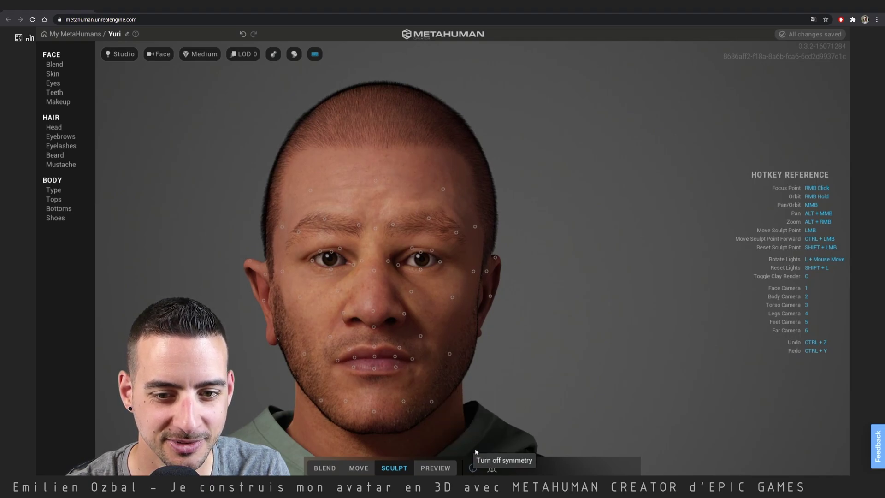
pyautogui.click(473, 468)
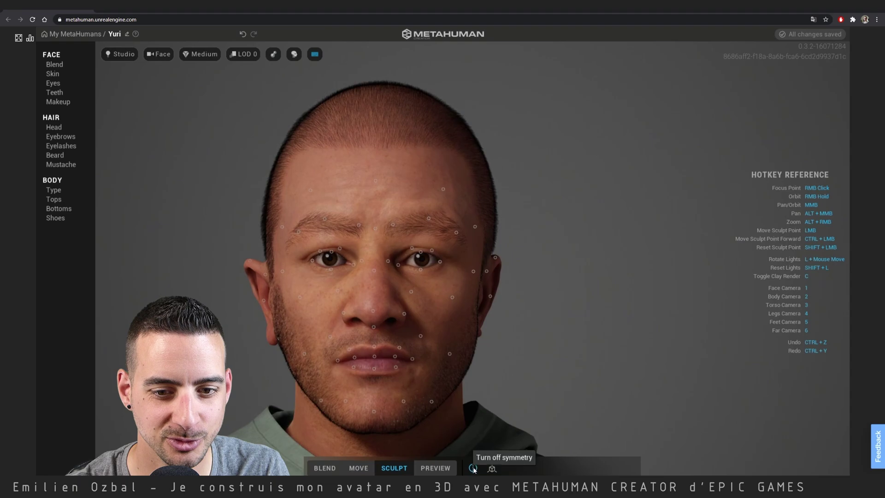
pyautogui.click(473, 467)
pyautogui.click(473, 419)
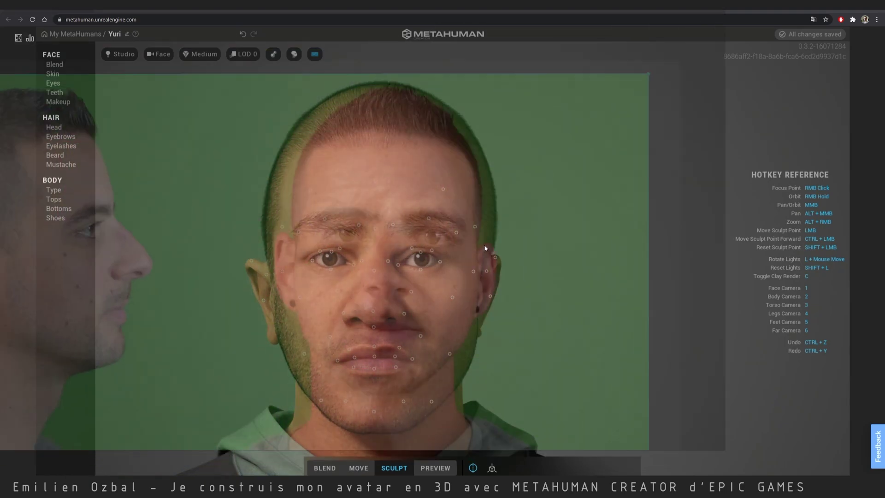
# Step: Line up the front view of the head with the overlaid reference photo and adjust the base of the nose
pyautogui.moveTo(407, 196); pyautogui.dragTo(392, 172, button='middle')
pyautogui.keyDown('alt'); pyautogui.moveTo(392, 171); pyautogui.dragTo(357, 297, button='right'); pyautogui.keyUp('alt')
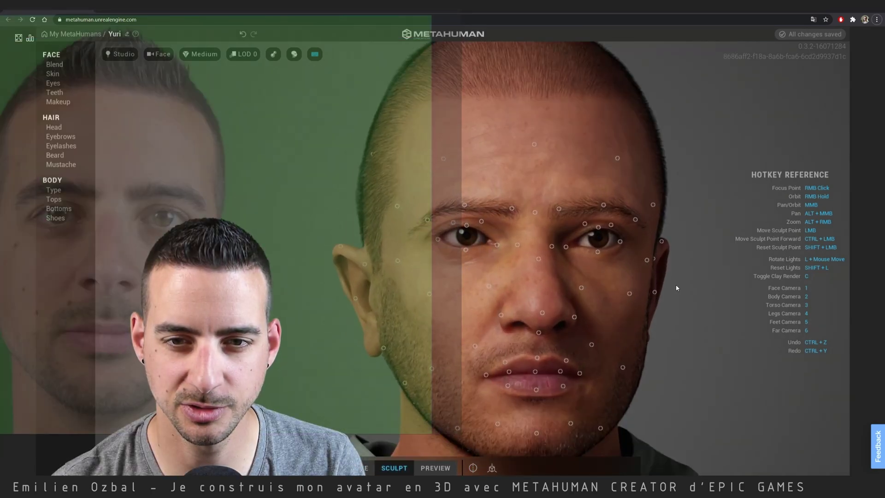
pyautogui.scroll(-5, 668, 286)
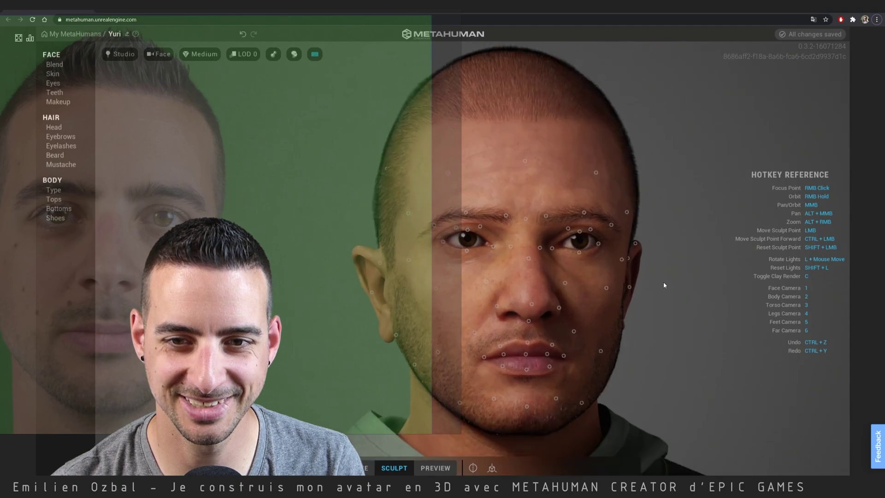
pyautogui.moveTo(665, 284); pyautogui.dragTo(650, 284, button='right')
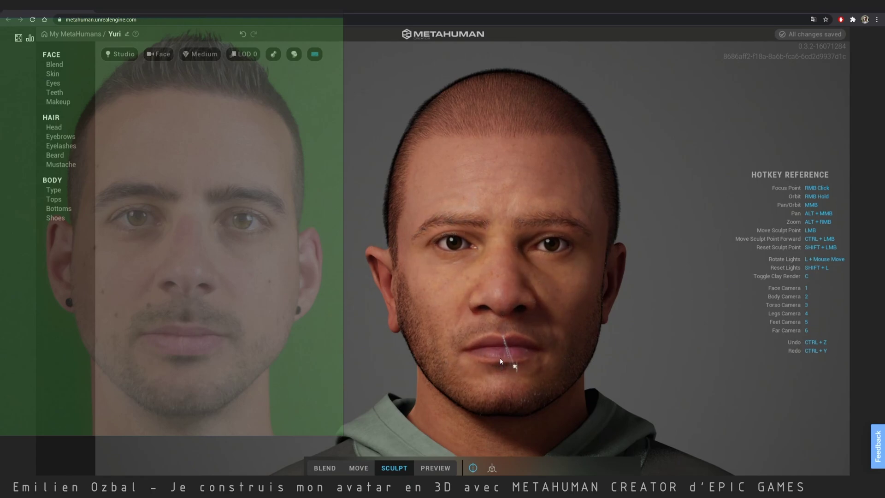
pyautogui.moveTo(461, 361); pyautogui.dragTo(468, 209, button='right')
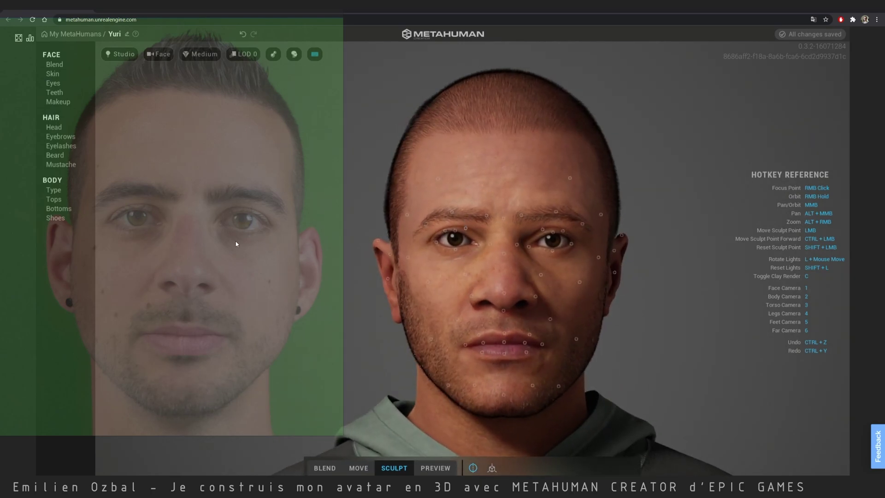
pyautogui.moveTo(260, 247); pyautogui.dragTo(576, 260)
pyautogui.moveTo(684, 241)
pyautogui.mouseDown(button='right')
pyautogui.moveTo(663, 254)
pyautogui.moveTo(692, 223)
pyautogui.moveTo(671, 232)
pyautogui.mouseUp(button='right')
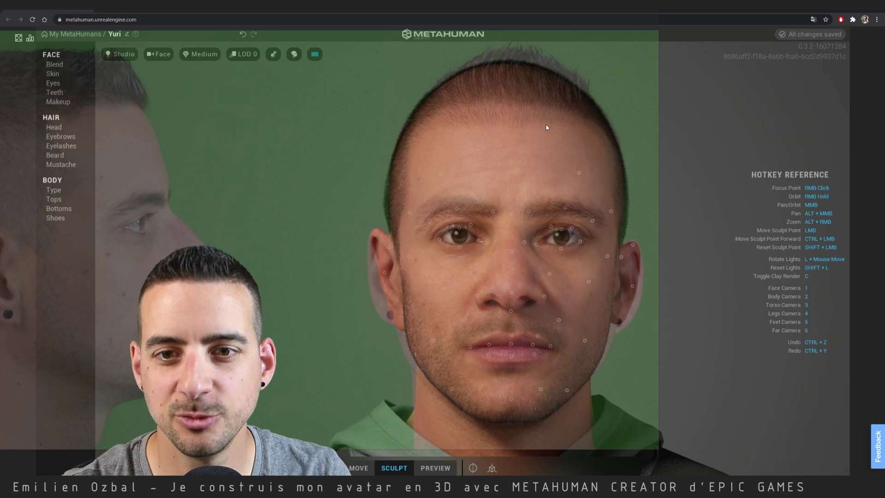
pyautogui.moveTo(513, 312); pyautogui.dragTo(512, 289)
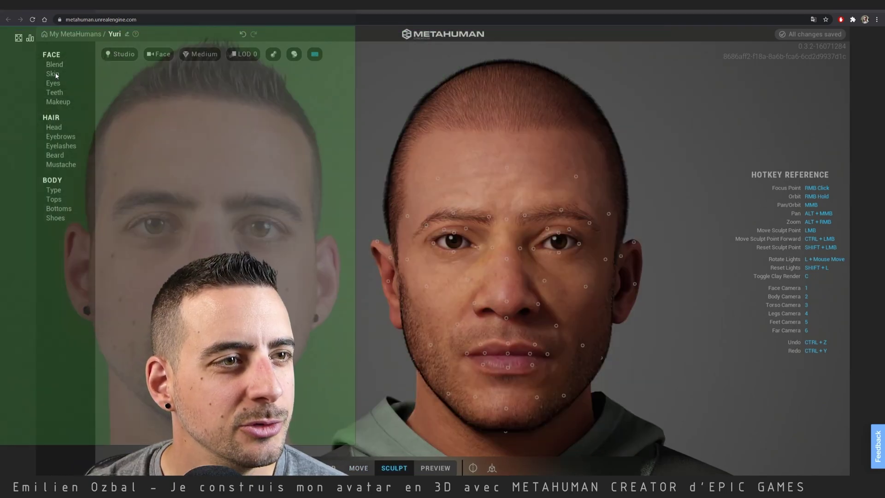
pyautogui.moveTo(102, 153); pyautogui.dragTo(884, 260, button='right')
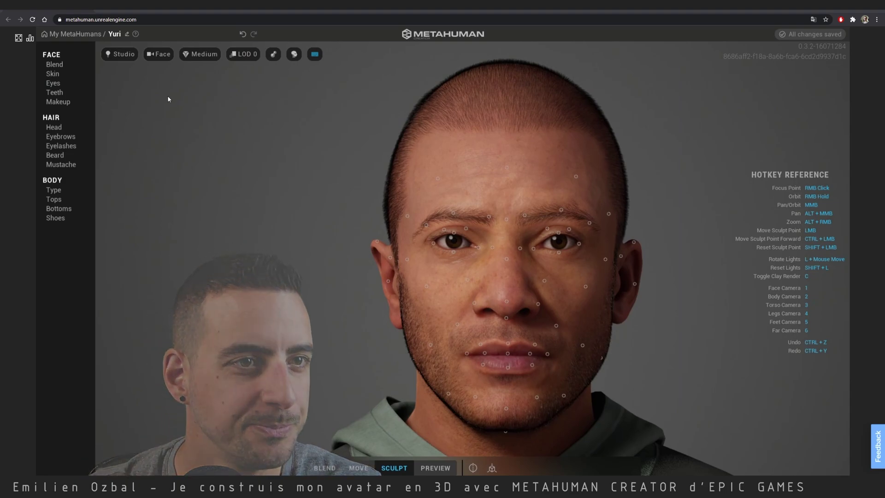
# Step: Switch the render quality to Epic (Ray Traced) and increase the redness of the cheeks in the skin accents
pyautogui.click(200, 54)
pyautogui.click(194, 117)
pyautogui.click(54, 128)
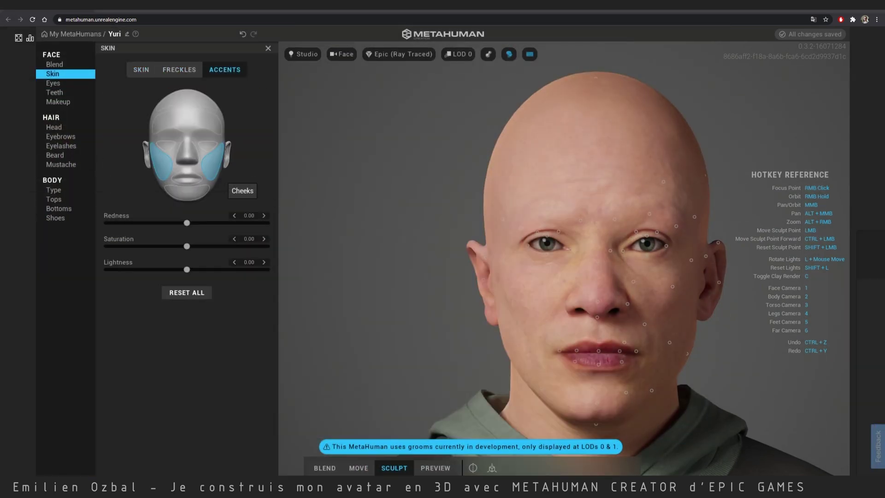
pyautogui.moveTo(187, 223); pyautogui.dragTo(250, 216)
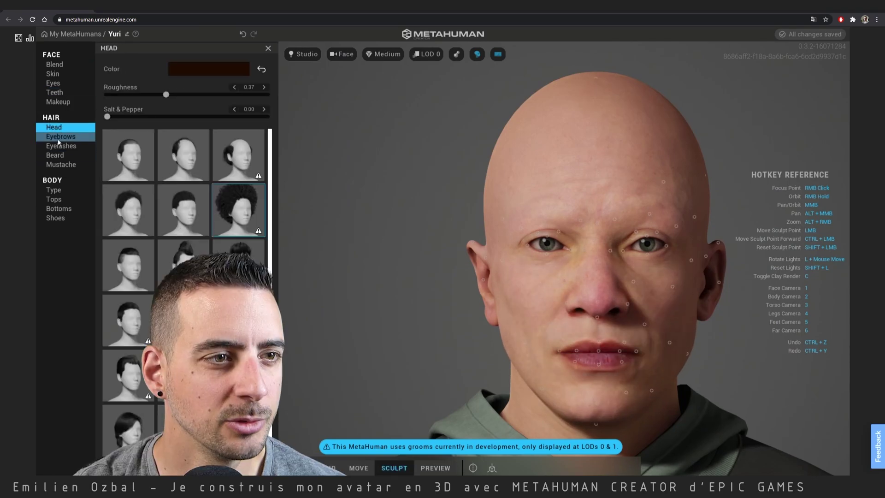
# Step: Give the character the eighth eyebrow style and the fourth eyelash style
pyautogui.click(58, 138)
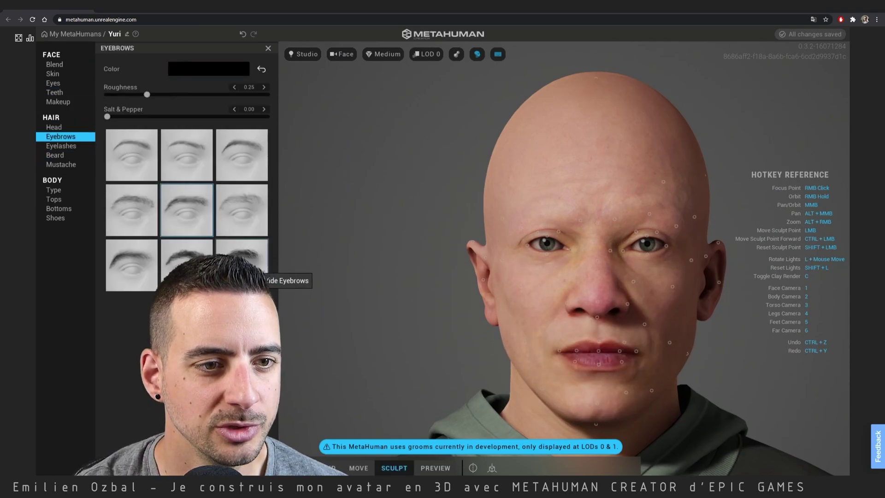
pyautogui.click(188, 266)
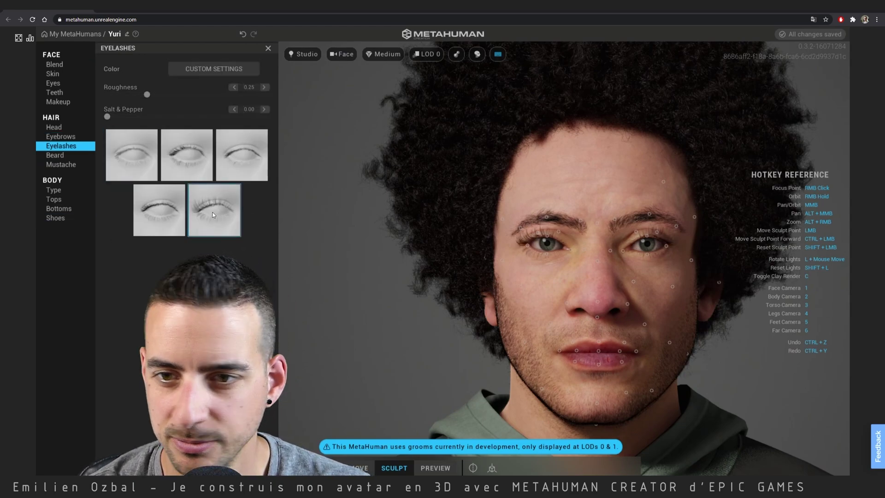
pyautogui.click(158, 211)
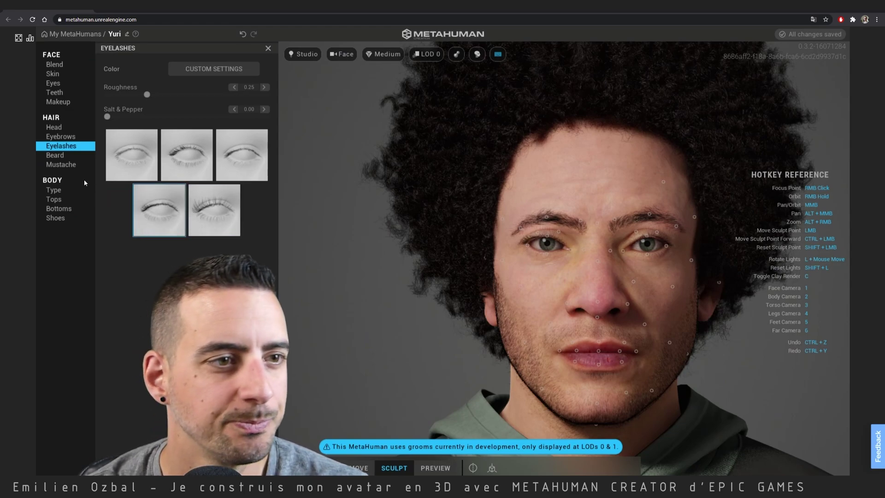
# Step: Apply the Stubble Beard and set its roughness to 0.55
pyautogui.click(58, 156)
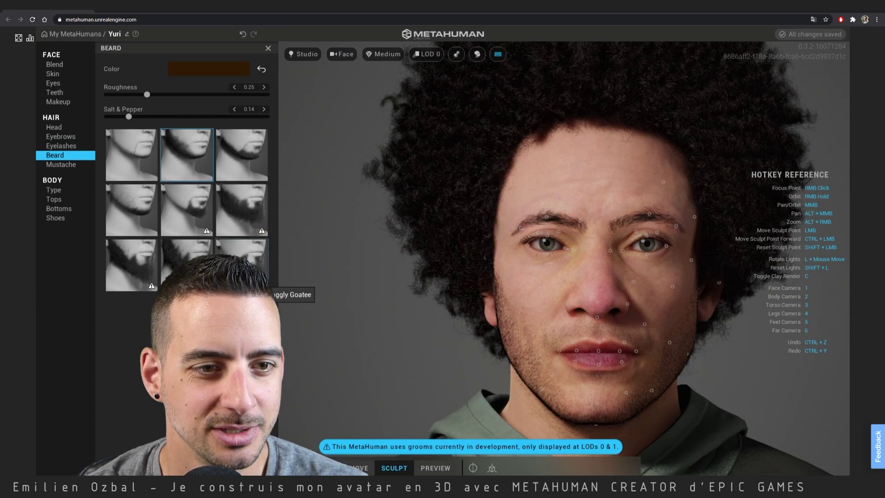
pyautogui.click(142, 177)
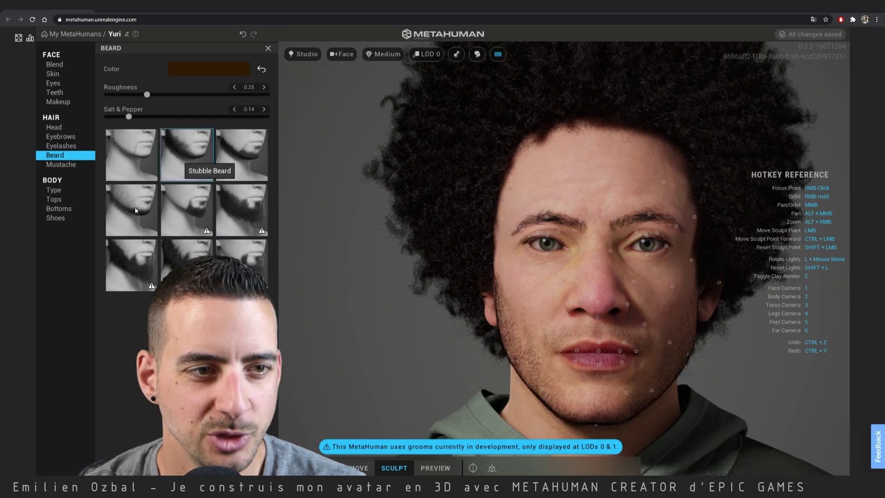
pyautogui.click(190, 158)
pyautogui.moveTo(147, 94); pyautogui.dragTo(228, 94)
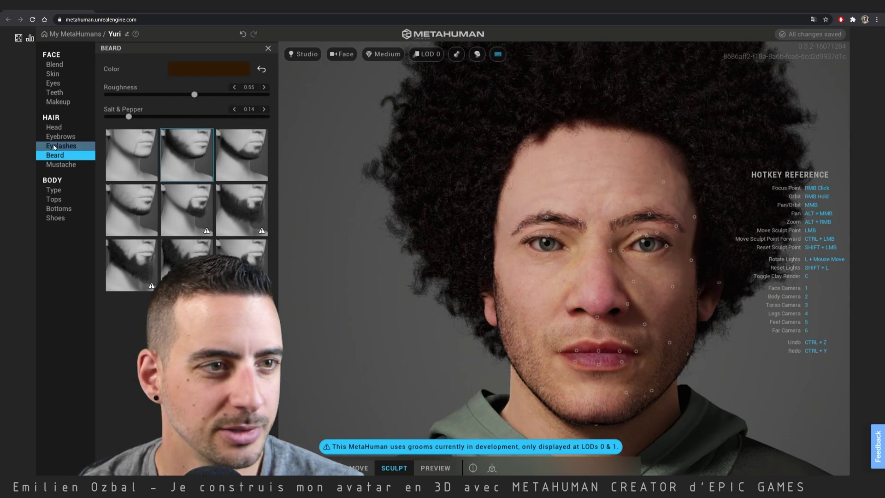
# Step: Try the Chin Strap Mustache on the face, and settle on the Stubble Mustache
pyautogui.click(65, 166)
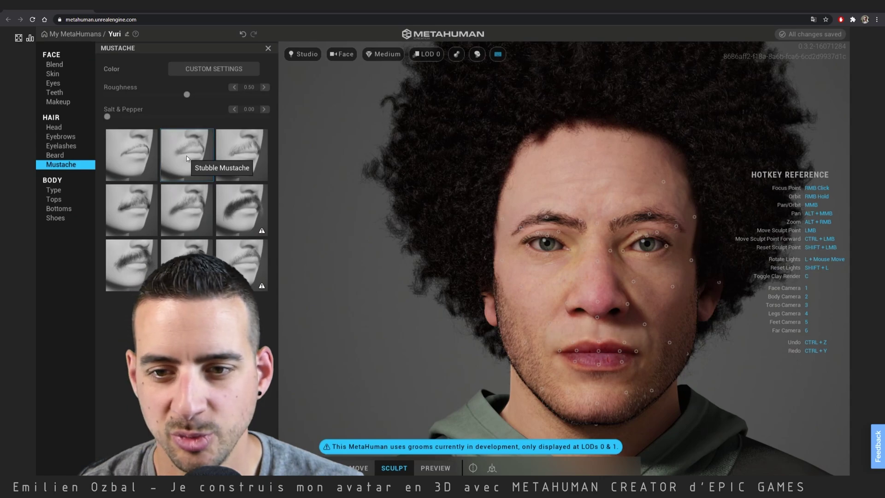
pyautogui.click(235, 154)
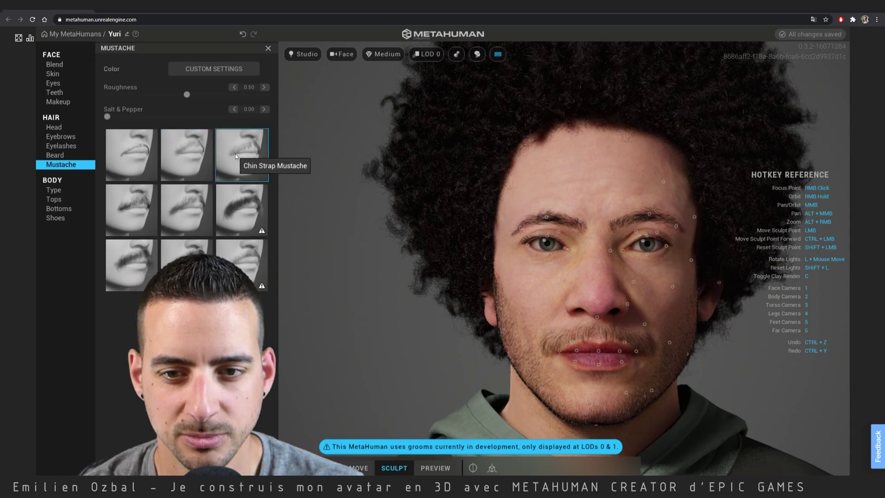
pyautogui.click(179, 148)
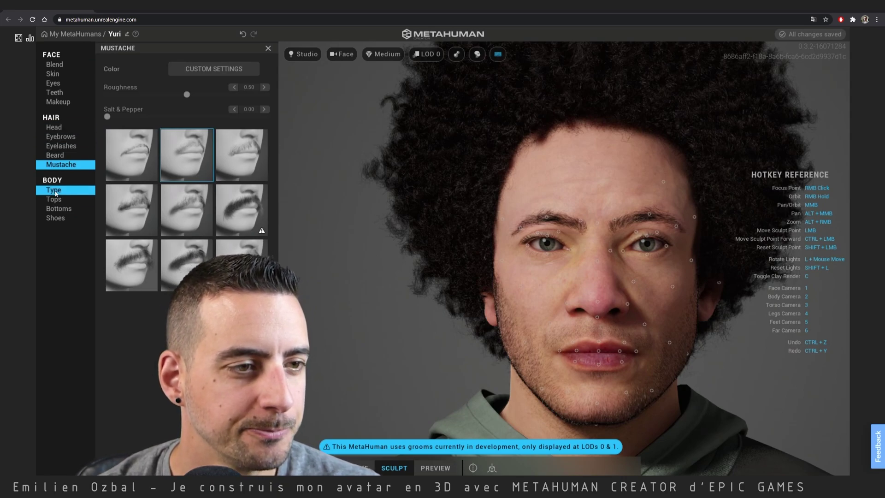
# Step: Replace the afro with the short, voluminous swept-back hairstyle
pyautogui.click(53, 128)
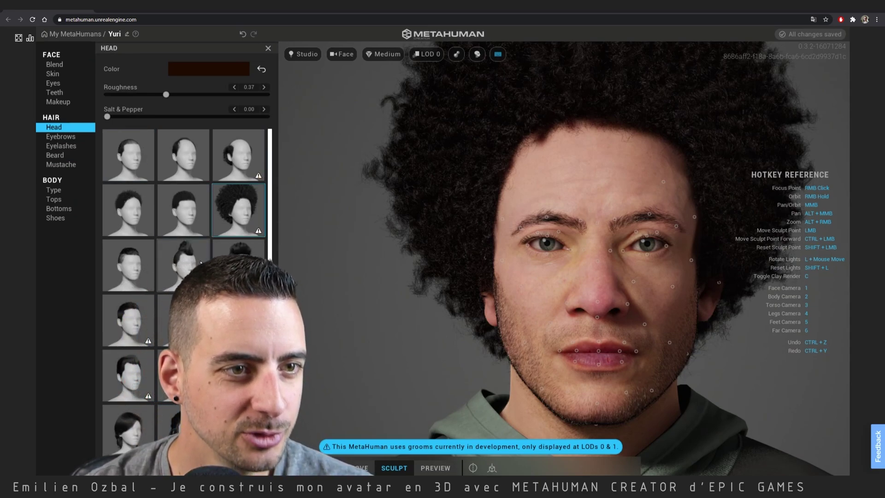
pyautogui.scroll(-1, 130, 341)
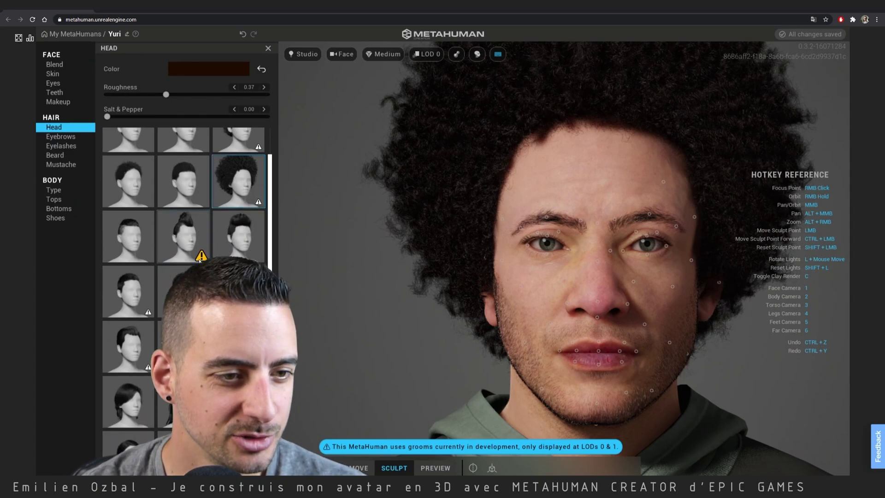
pyautogui.click(130, 341)
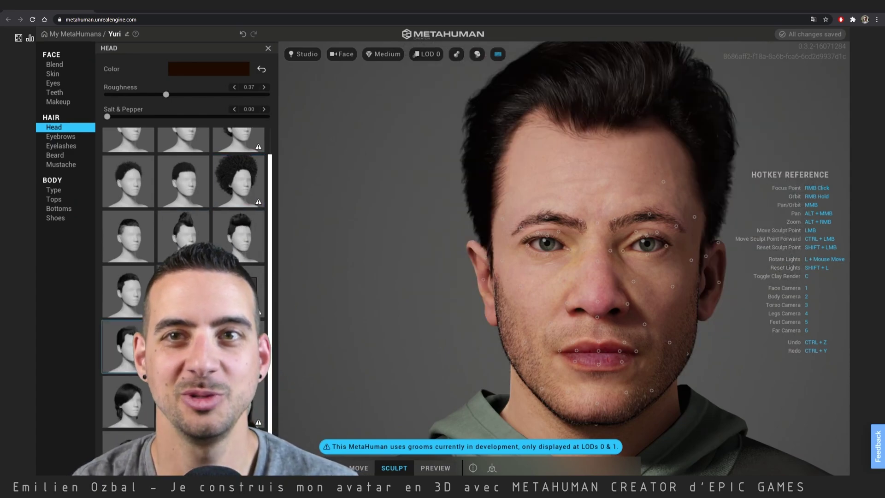
# Step: Try the close-cropped hairstyle from the front and an angle, and settle on the faded cut with a spiky top
pyautogui.scroll(1, 130, 341)
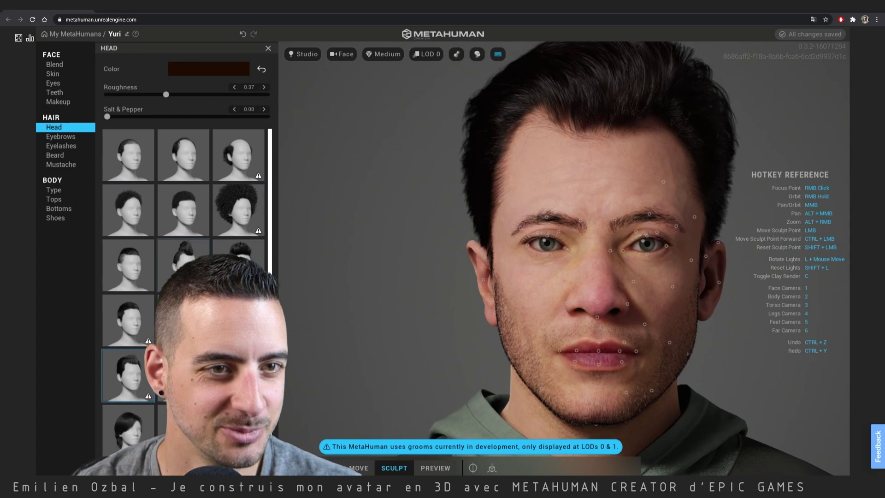
pyautogui.click(128, 265)
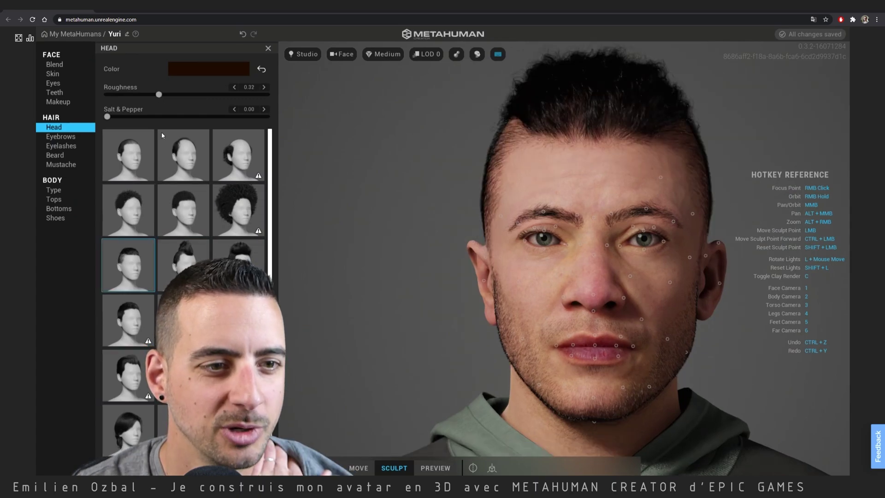
pyautogui.moveTo(270, 224); pyautogui.dragTo(272, 202)
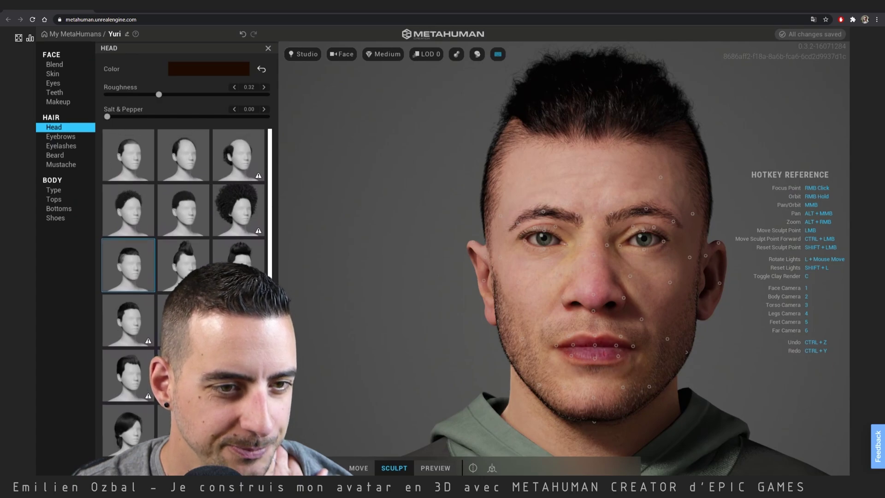
pyautogui.click(119, 308)
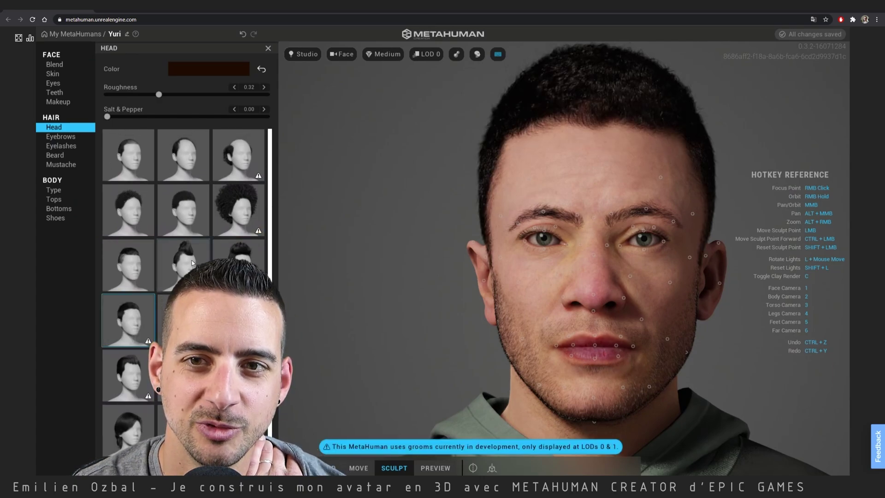
pyautogui.moveTo(451, 214); pyautogui.dragTo(350, 205, button='right')
pyautogui.moveTo(664, 209); pyautogui.dragTo(709, 207, button='right')
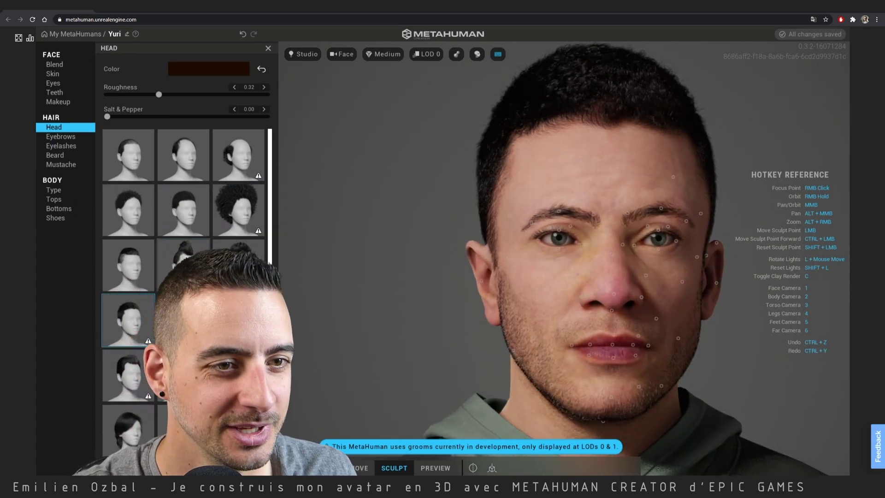
pyautogui.click(150, 263)
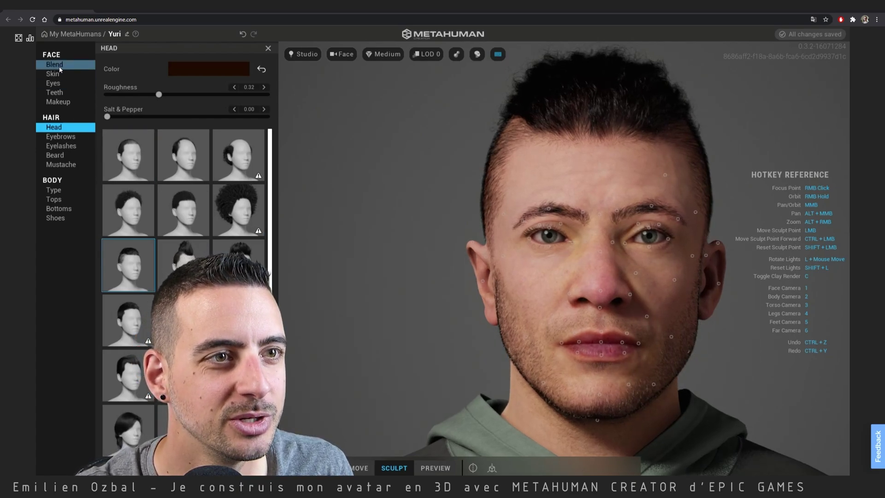
# Step: Give the eyes a green-hazel tone and reshape the mouth area against the profile and front reference photos
pyautogui.click(53, 83)
pyautogui.click(189, 70)
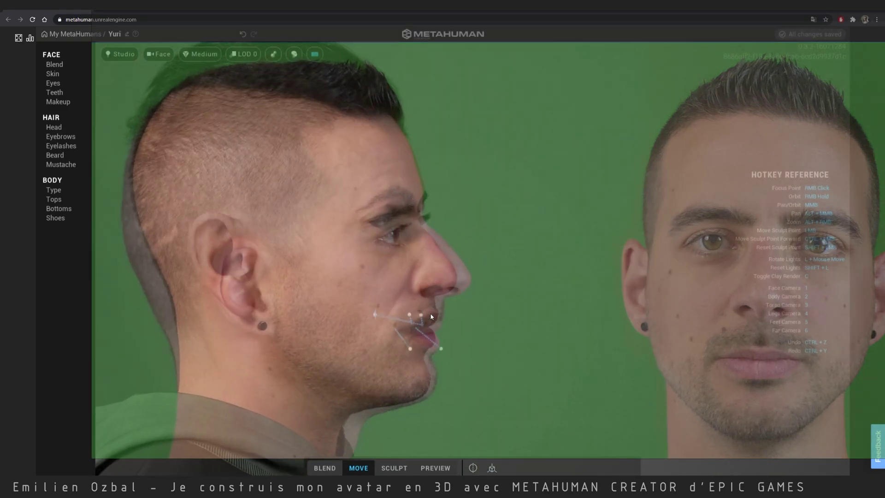
pyautogui.click(394, 468)
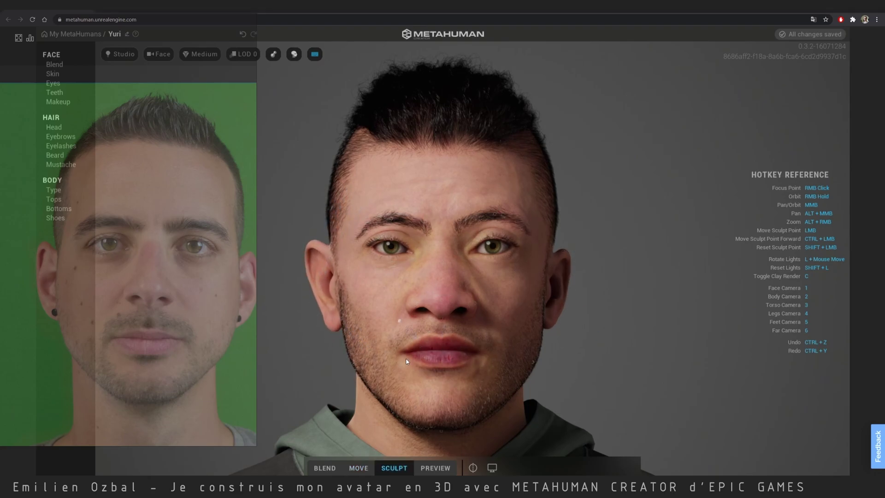
pyautogui.moveTo(439, 364); pyautogui.dragTo(503, 359, button='right')
pyautogui.moveTo(488, 390); pyautogui.dragTo(600, 342, button='right')
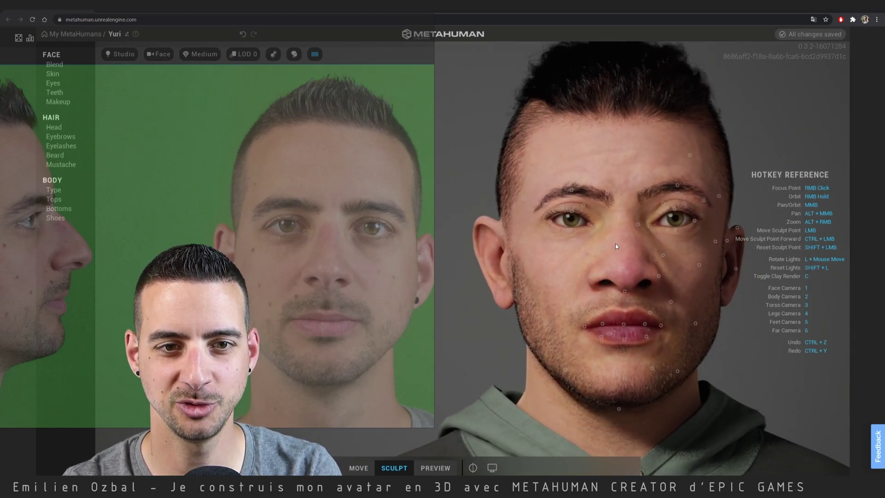
pyautogui.moveTo(615, 243); pyautogui.dragTo(602, 251, button='right')
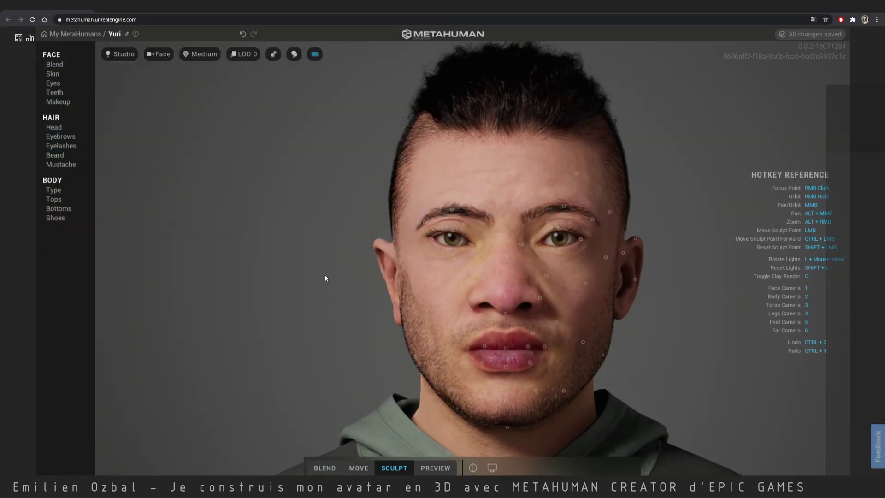
# Step: Slim the lips and adjust the outer eye corners symmetrically, comparing the face with the front reference photo
pyautogui.moveTo(325, 277)
pyautogui.mouseDown(button='right')
pyautogui.moveTo(693, 247)
pyautogui.moveTo(415, 322)
pyautogui.moveTo(488, 333)
pyautogui.moveTo(585, 258)
pyautogui.moveTo(610, 160)
pyautogui.moveTo(553, 198)
pyautogui.moveTo(476, 328)
pyautogui.mouseUp(button='right')
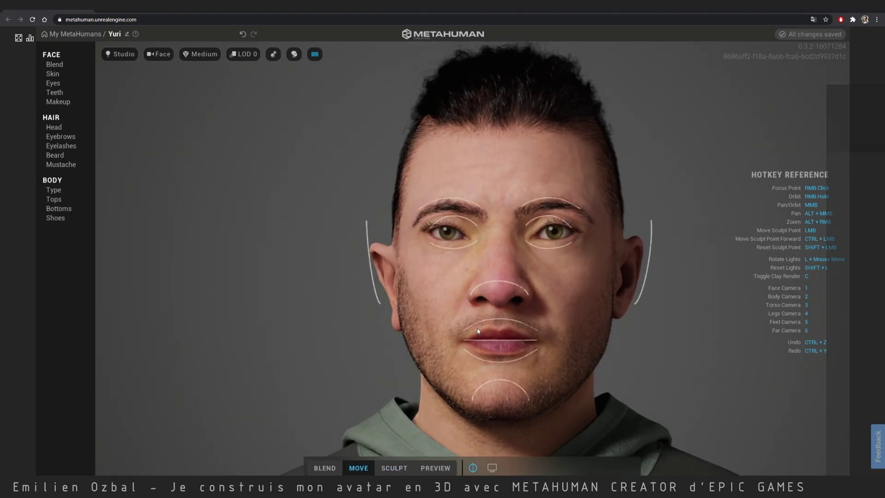
pyautogui.moveTo(443, 316); pyautogui.dragTo(516, 360, button='right')
pyautogui.moveTo(676, 241)
pyautogui.mouseDown(button='right')
pyautogui.moveTo(383, 280)
pyautogui.moveTo(390, 248)
pyautogui.moveTo(425, 244)
pyautogui.mouseUp(button='right')
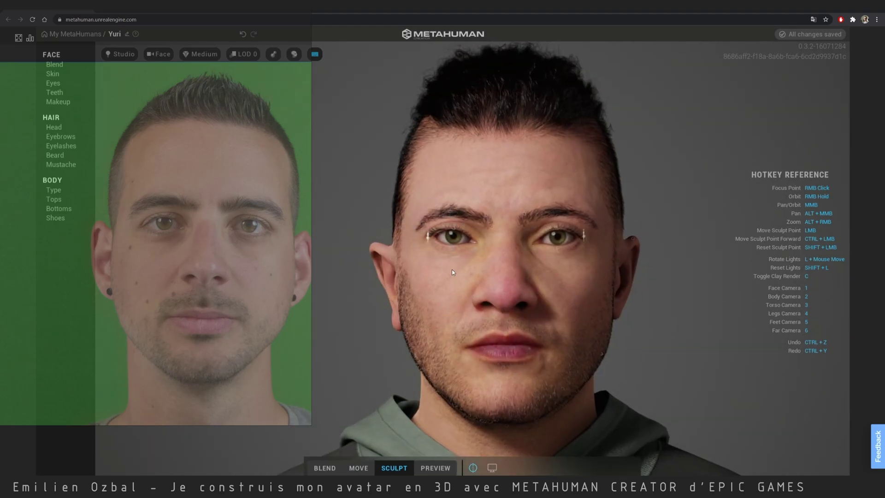
# Step: Sculpt the ears, jaw and chin symmetrically to follow the front reference photo, checking the face up close
pyautogui.moveTo(265, 264); pyautogui.dragTo(570, 272)
pyautogui.scroll(2, 570, 273)
pyautogui.moveTo(631, 287); pyautogui.dragTo(626, 284)
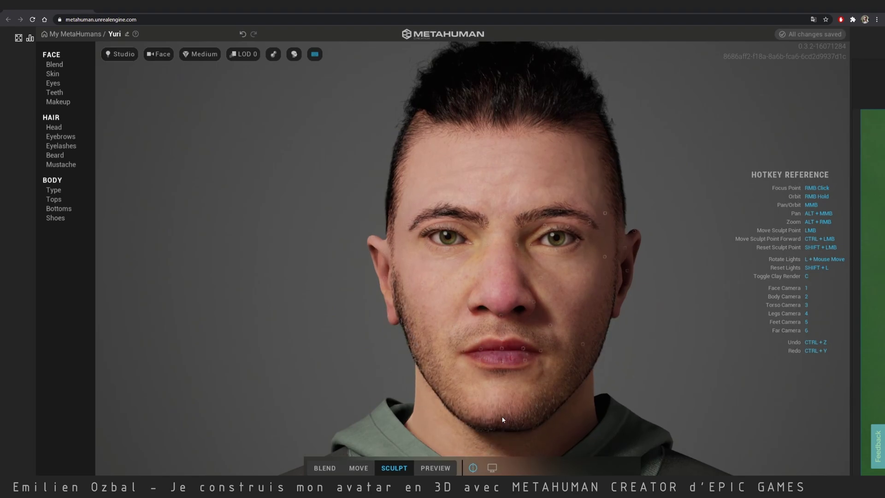
pyautogui.moveTo(553, 290)
pyautogui.mouseDown(button='right')
pyautogui.moveTo(725, 212)
pyautogui.moveTo(383, 176)
pyautogui.moveTo(433, 184)
pyautogui.mouseUp(button='right')
pyautogui.scroll(2, 217, 241)
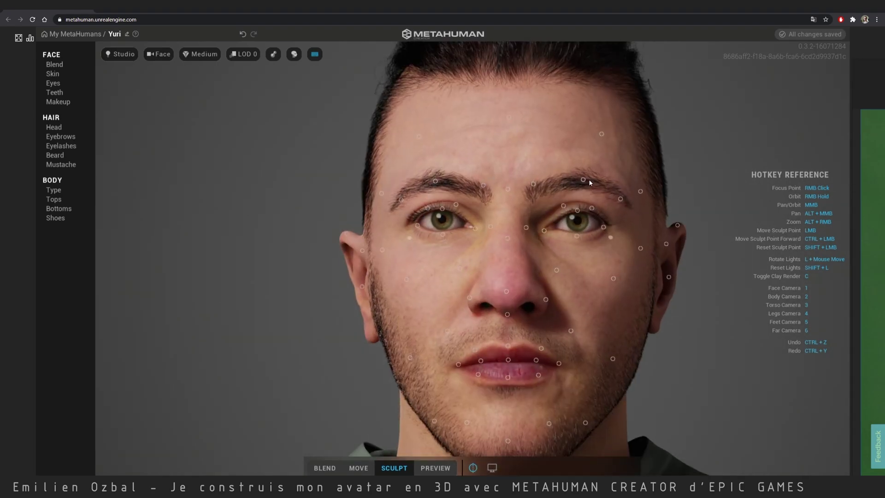
# Step: Play the preview animation and examine the finished head as it moves
pyautogui.click(436, 468)
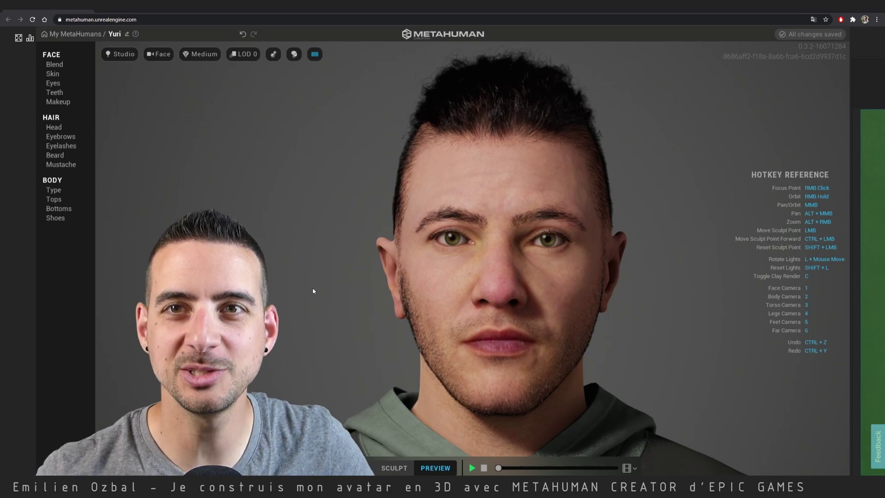
pyautogui.click(473, 468)
pyautogui.moveTo(580, 311); pyautogui.dragTo(466, 298, button='right')
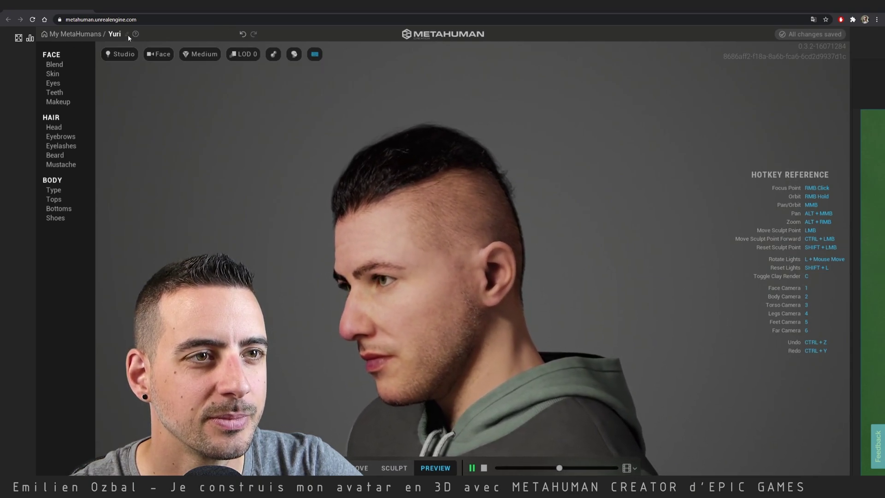
# Step: Rename the character with the creator's first name followed by _01
pyautogui.click(128, 34)
pyautogui.write('Em')
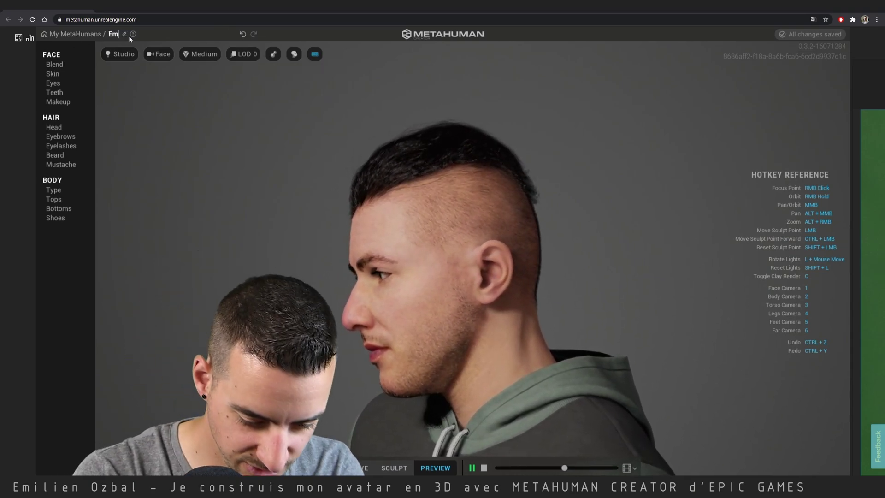
pyautogui.write('ilien_01')
pyautogui.press('Return')
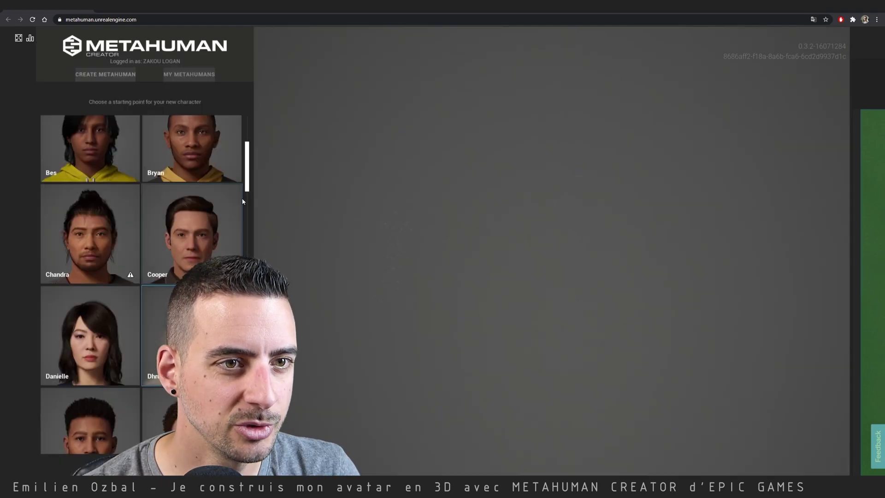
# Step: Browse the starting characters and create a new MetaHuman from the Ettore preset
pyautogui.scroll(-3, 243, 198)
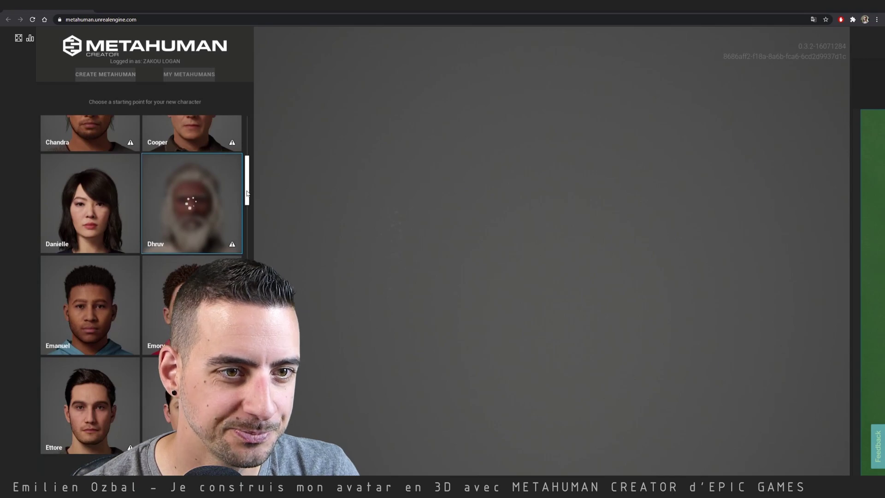
pyautogui.scroll(-2, 248, 200)
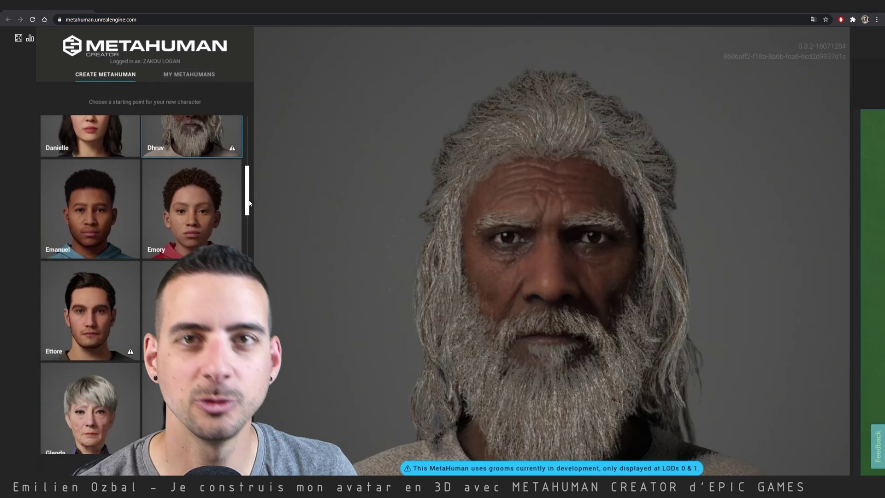
pyautogui.scroll(-1, 248, 207)
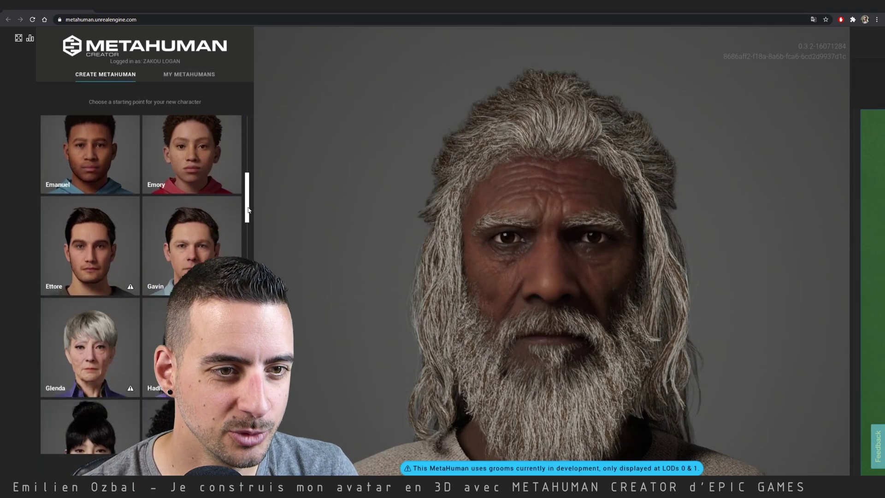
pyautogui.scroll(10, 235, 192)
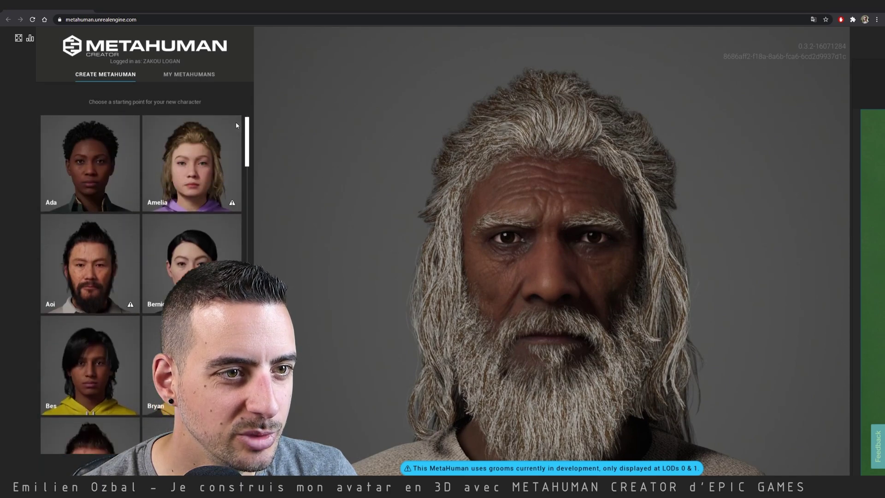
pyautogui.scroll(-6, 236, 191)
pyautogui.scroll(1, 237, 181)
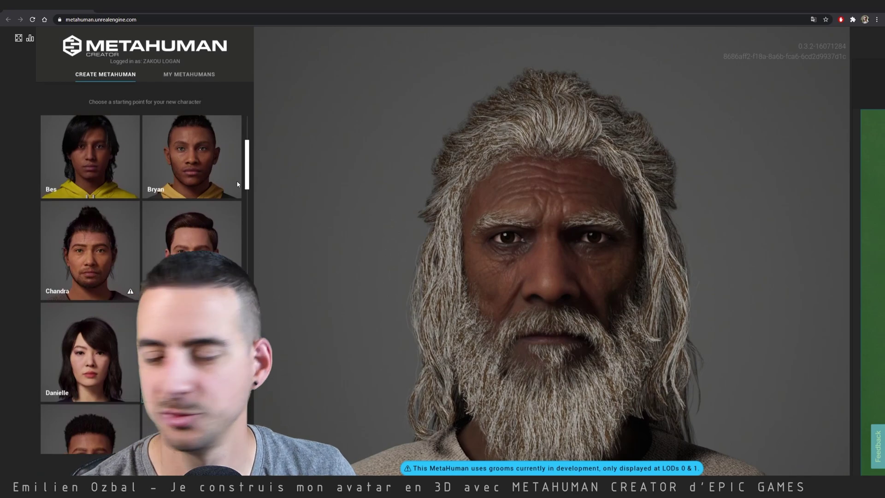
pyautogui.scroll(-1, 236, 189)
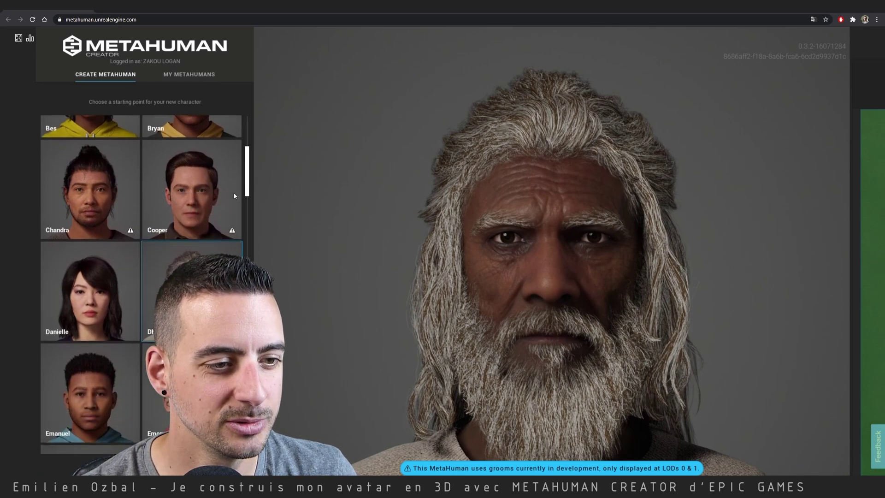
pyautogui.scroll(-2, 235, 195)
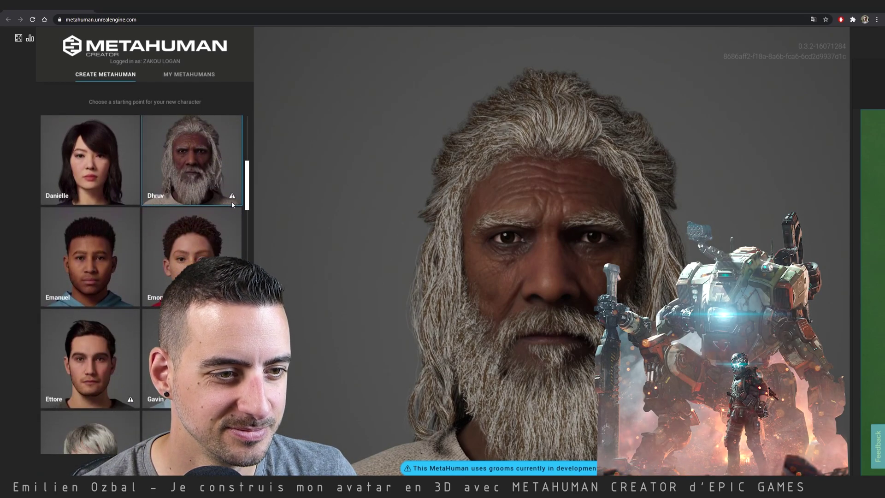
pyautogui.scroll(-1, 221, 207)
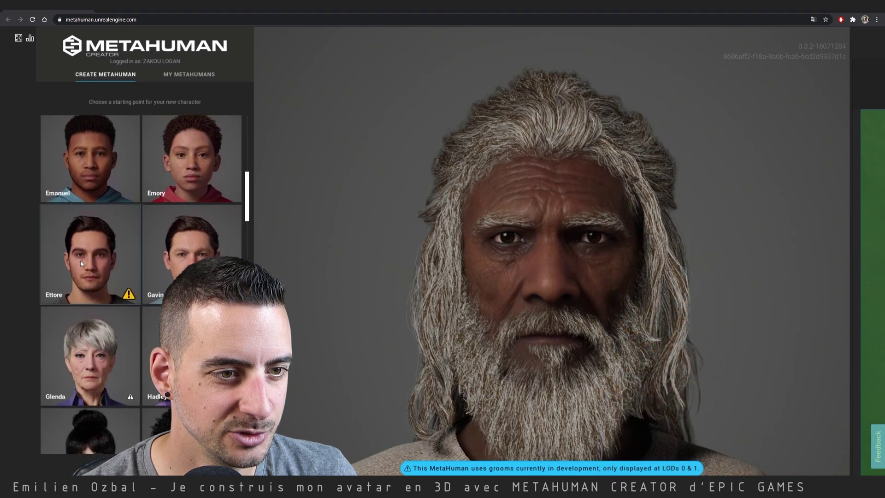
pyautogui.click(81, 262)
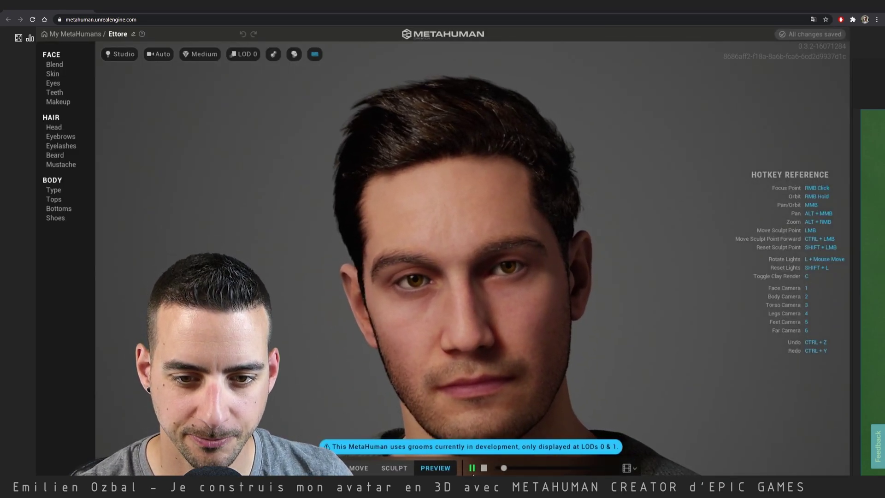
# Step: Stop the preview animation and set up Ettore's face frontally in Sculpt mode against the front reference photo
pyautogui.click(484, 468)
pyautogui.rightClick(447, 300)
pyautogui.moveTo(508, 339); pyautogui.dragTo(496, 240, button='middle')
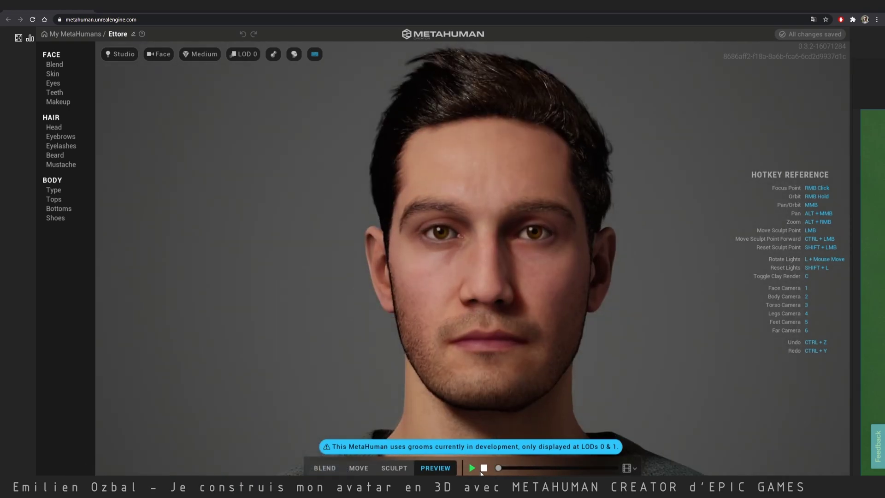
pyautogui.click(394, 468)
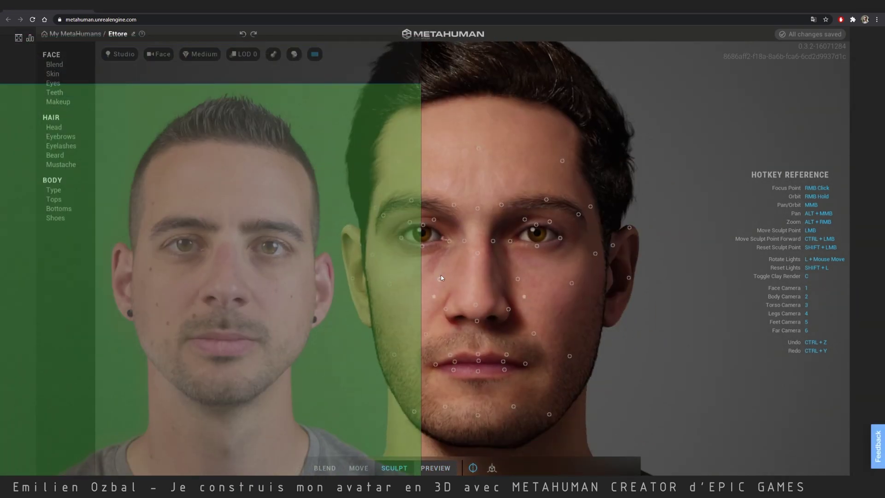
pyautogui.keyDown('alt'); pyautogui.moveTo(519, 376); pyautogui.dragTo(401, 259, button='middle'); pyautogui.keyUp('alt')
pyautogui.keyDown('alt'); pyautogui.moveTo(346, 263); pyautogui.dragTo(561, 292, button='middle'); pyautogui.keyUp('alt')
# Step: Reposition the eyes, nose and brow in Move mode to line up with the front reference photo
pyautogui.click(359, 468)
pyautogui.click(394, 468)
pyautogui.click(359, 467)
pyautogui.moveTo(518, 233); pyautogui.dragTo(522, 234)
pyautogui.moveTo(487, 305); pyautogui.dragTo(487, 296)
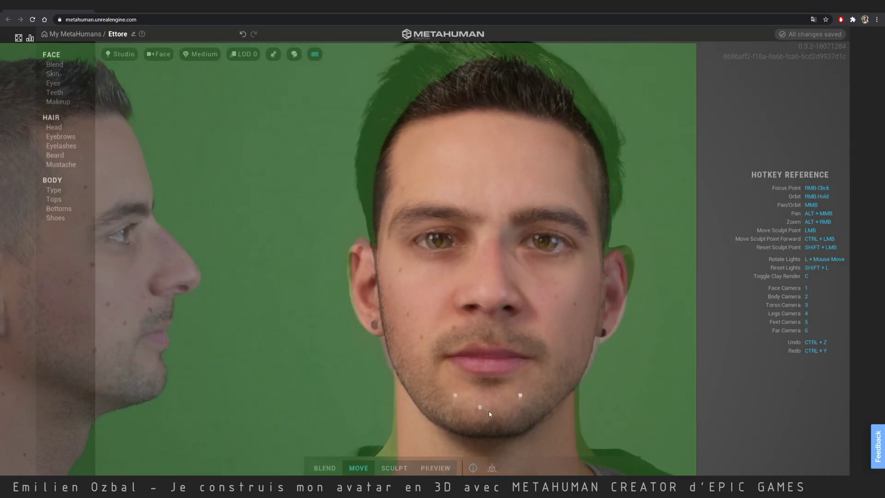
pyautogui.moveTo(537, 220); pyautogui.dragTo(538, 224)
# Step: Adjust the ear against the side reference photo and check the face against the front one
pyautogui.click(394, 468)
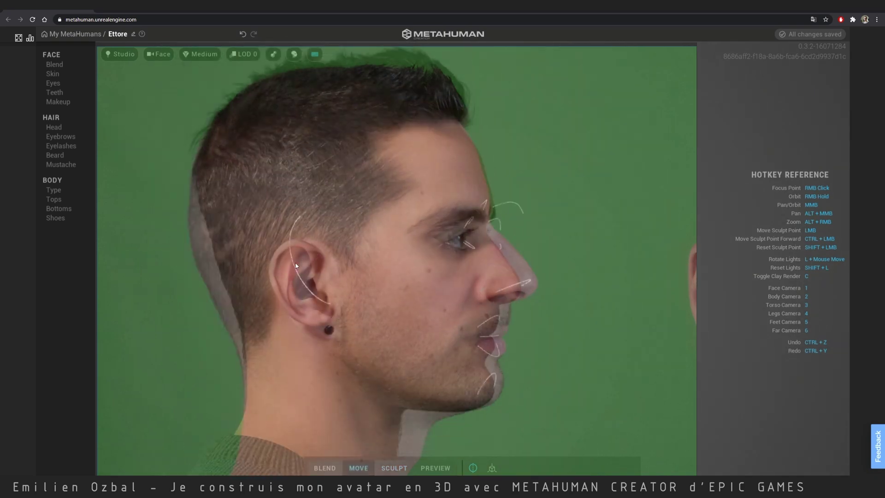
pyautogui.moveTo(296, 265); pyautogui.dragTo(313, 187)
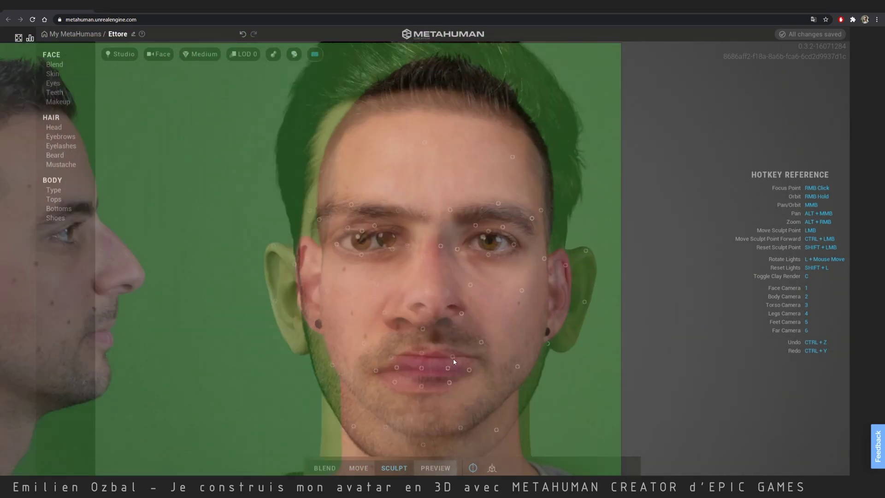
pyautogui.hotkey('ctrl', 't')
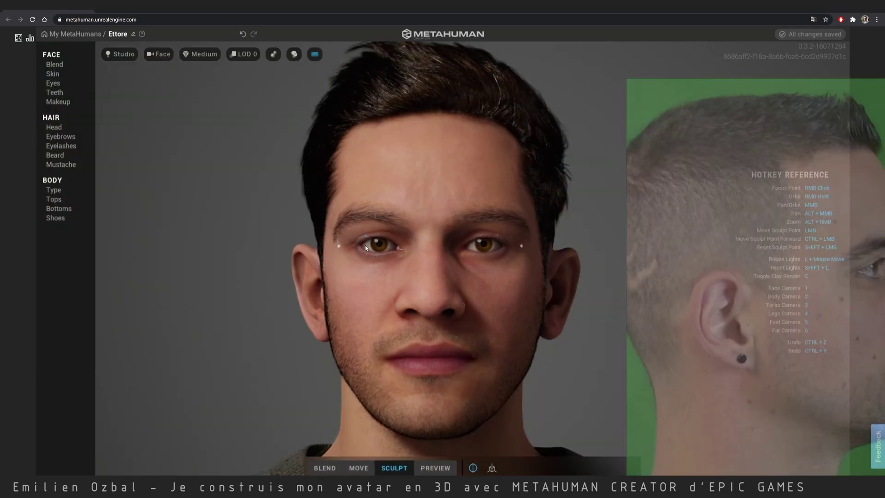
# Step: Apply the eighth eyebrow style and the seventh hairstyle, the faded cut with a spiky top, in black
pyautogui.click(60, 137)
pyautogui.click(187, 265)
pyautogui.click(54, 127)
pyautogui.click(128, 210)
pyautogui.click(129, 265)
pyautogui.click(209, 69)
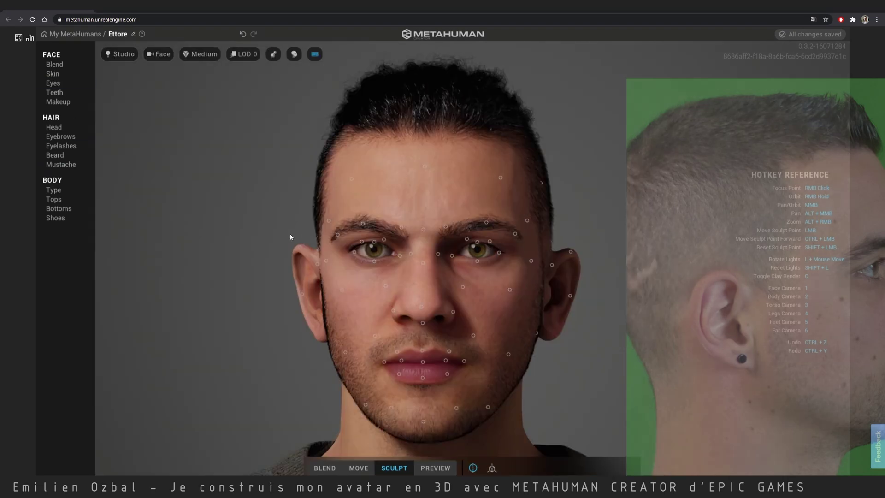
pyautogui.click(324, 468)
pyautogui.scroll(-3, 248, 396)
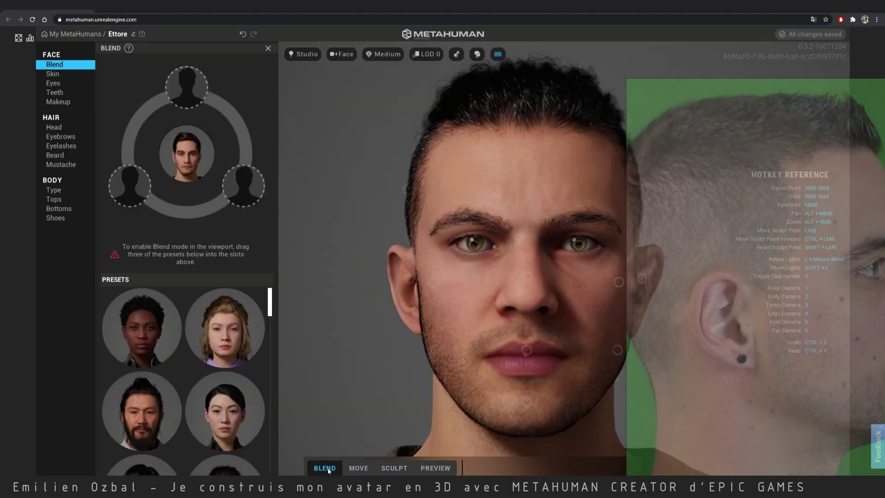
pyautogui.scroll(1, 219, 406)
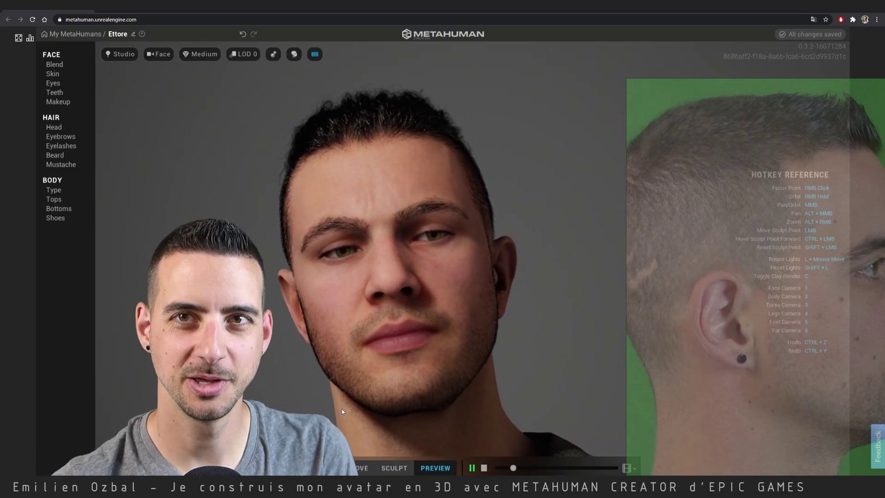
# Step: Stop the preview animation and return to Sculpt mode, checking the head's profile against the side reference photo
pyautogui.click(484, 467)
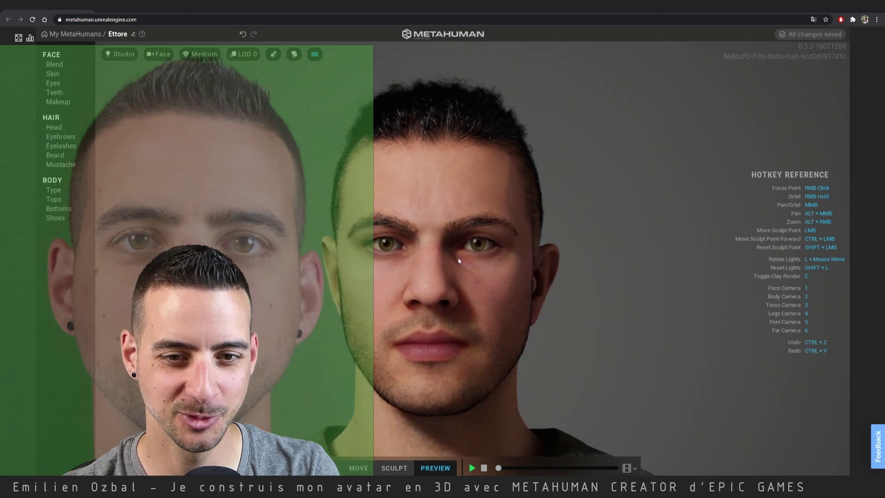
pyautogui.click(406, 467)
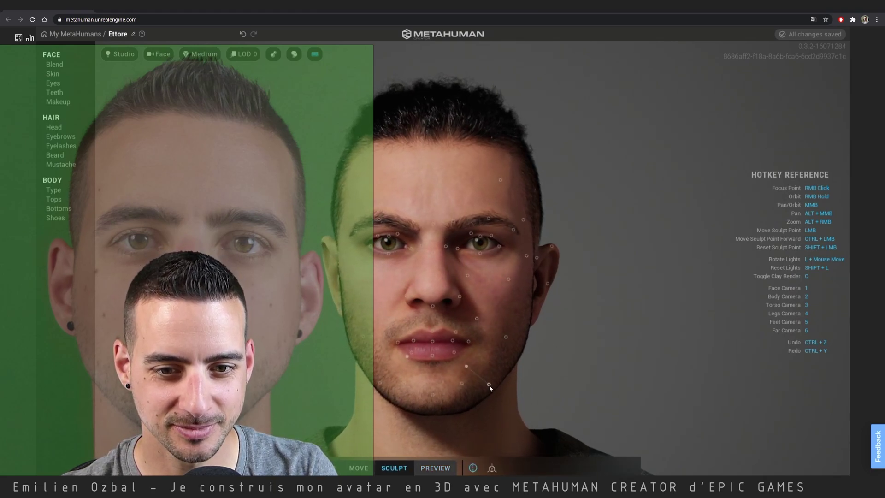
pyautogui.moveTo(549, 370)
pyautogui.mouseDown(button='right')
pyautogui.moveTo(468, 379)
pyautogui.moveTo(351, 374)
pyautogui.mouseUp(button='right')
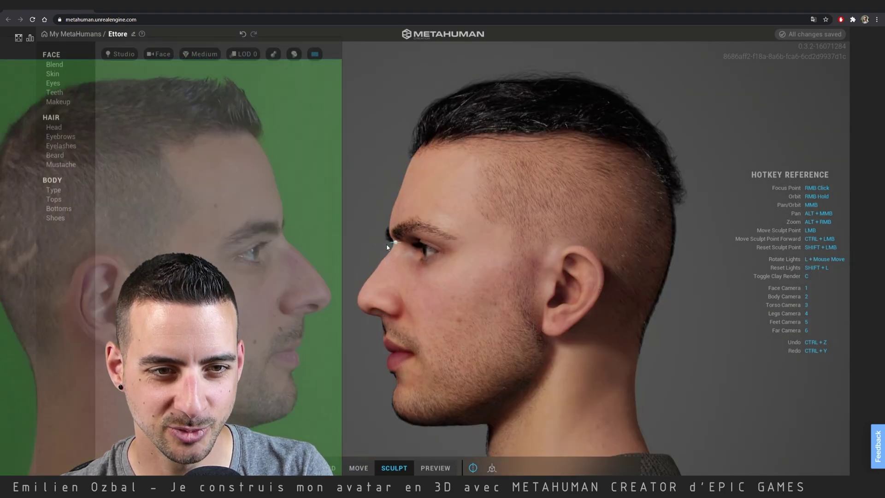
pyautogui.moveTo(443, 207)
pyautogui.mouseDown(button='right')
pyautogui.moveTo(529, 274)
pyautogui.moveTo(378, 267)
pyautogui.mouseUp(button='right')
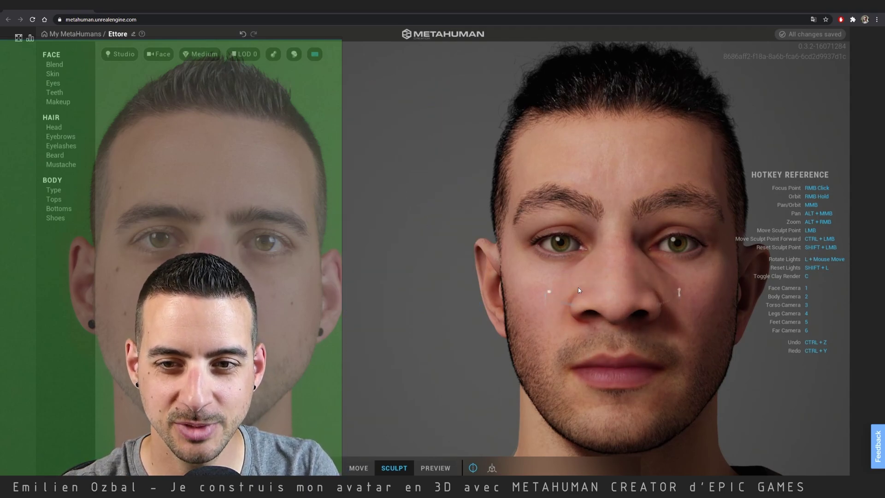
# Step: Sculpt the nose and the lower eyelids from the front to match the front reference photo
pyautogui.moveTo(648, 252); pyautogui.dragTo(604, 261)
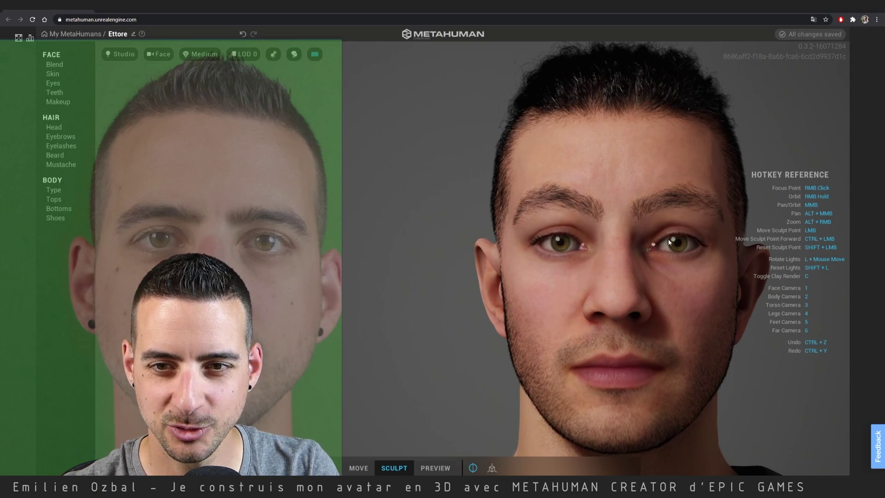
pyautogui.moveTo(685, 252)
pyautogui.mouseDown()
pyautogui.moveTo(695, 273)
pyautogui.moveTo(704, 258)
pyautogui.moveTo(687, 234)
pyautogui.mouseUp()
pyautogui.moveTo(585, 250)
pyautogui.mouseDown()
pyautogui.moveTo(570, 240)
pyautogui.moveTo(555, 253)
pyautogui.mouseUp()
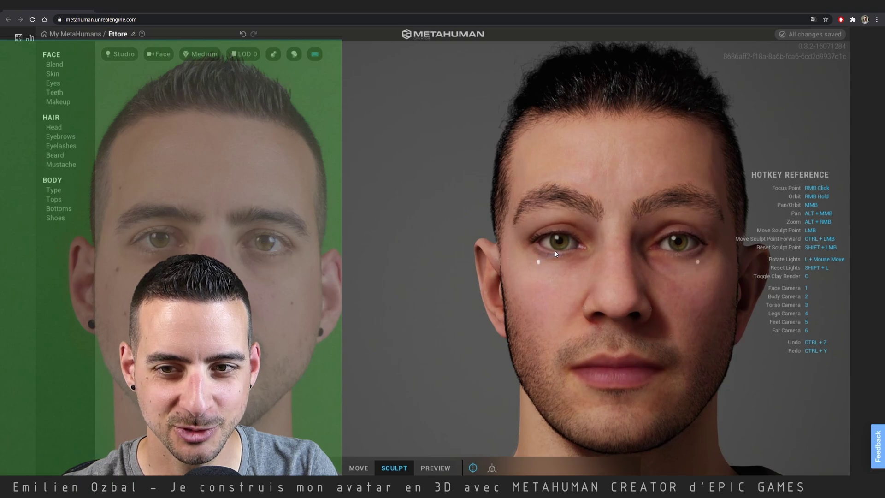
pyautogui.moveTo(523, 312); pyautogui.dragTo(468, 318, button='middle')
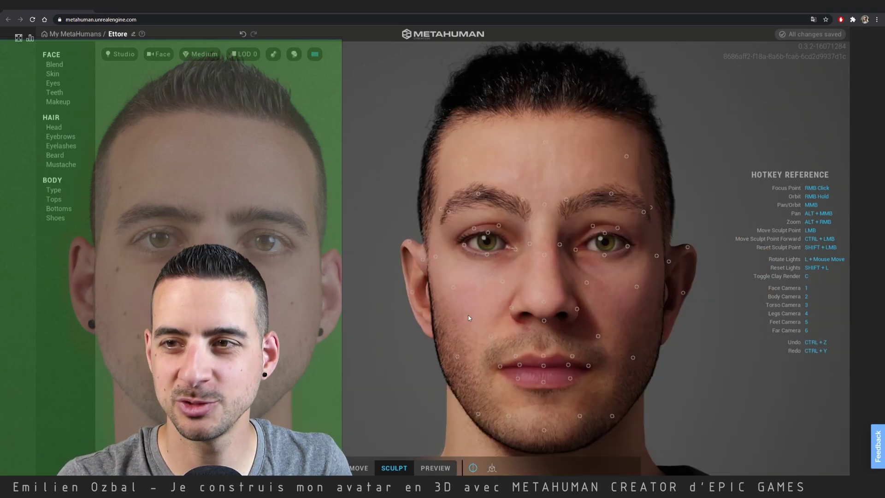